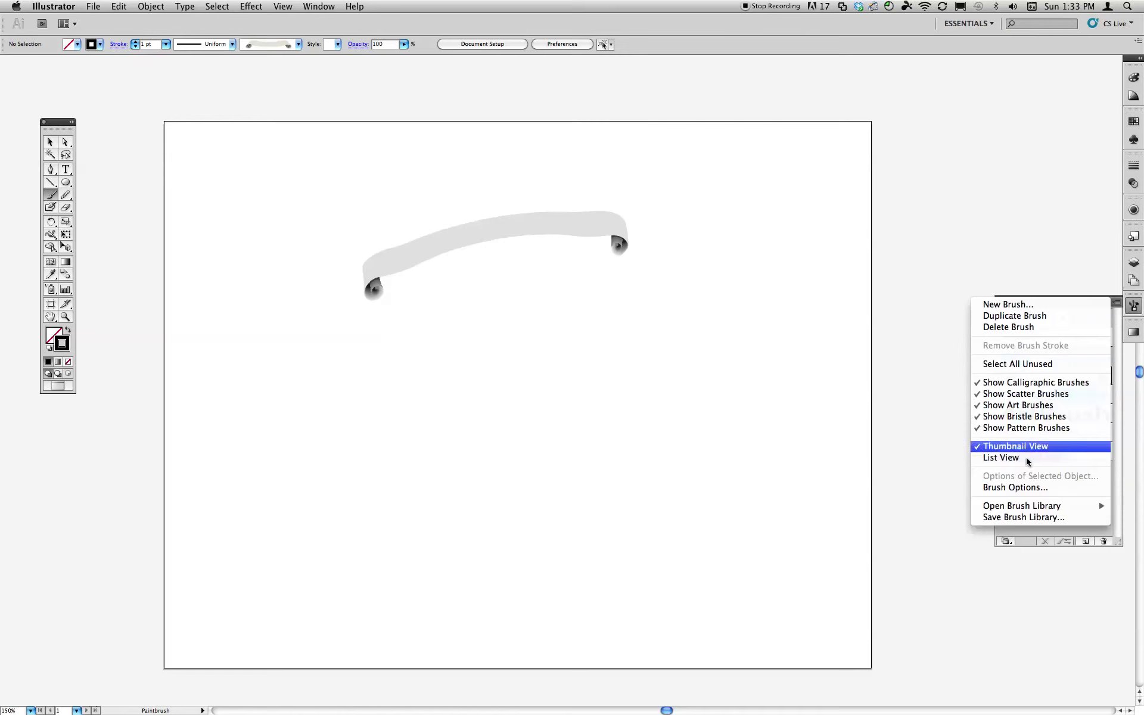
- Open the Arrows_Special brush library and enlarge it to show more of its arrow brushes
mouse_move(1018, 511)
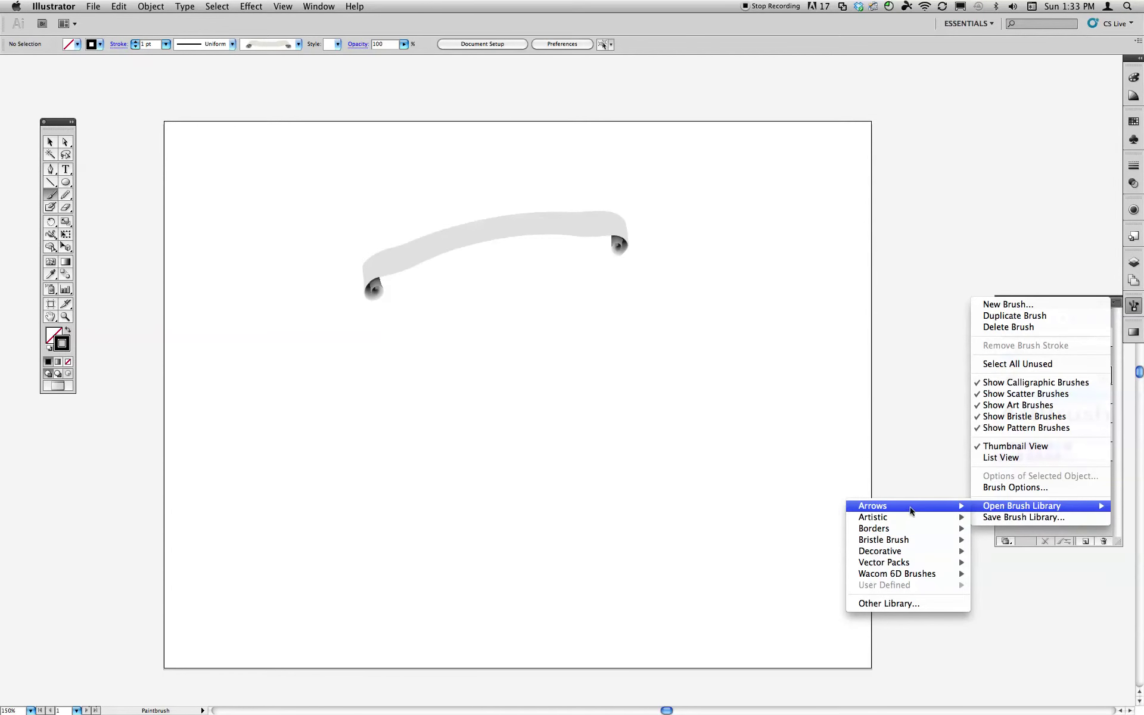
mouse_move(867, 508)
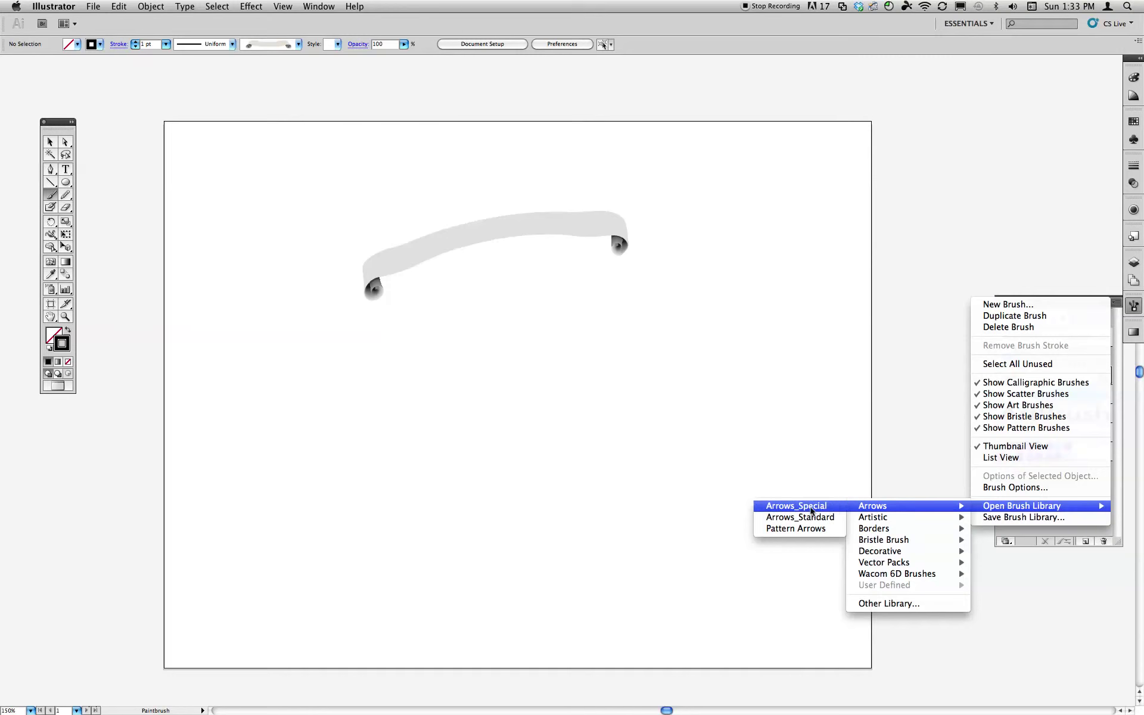
left_click(827, 508)
left_click_drag(963, 208, 957, 164)
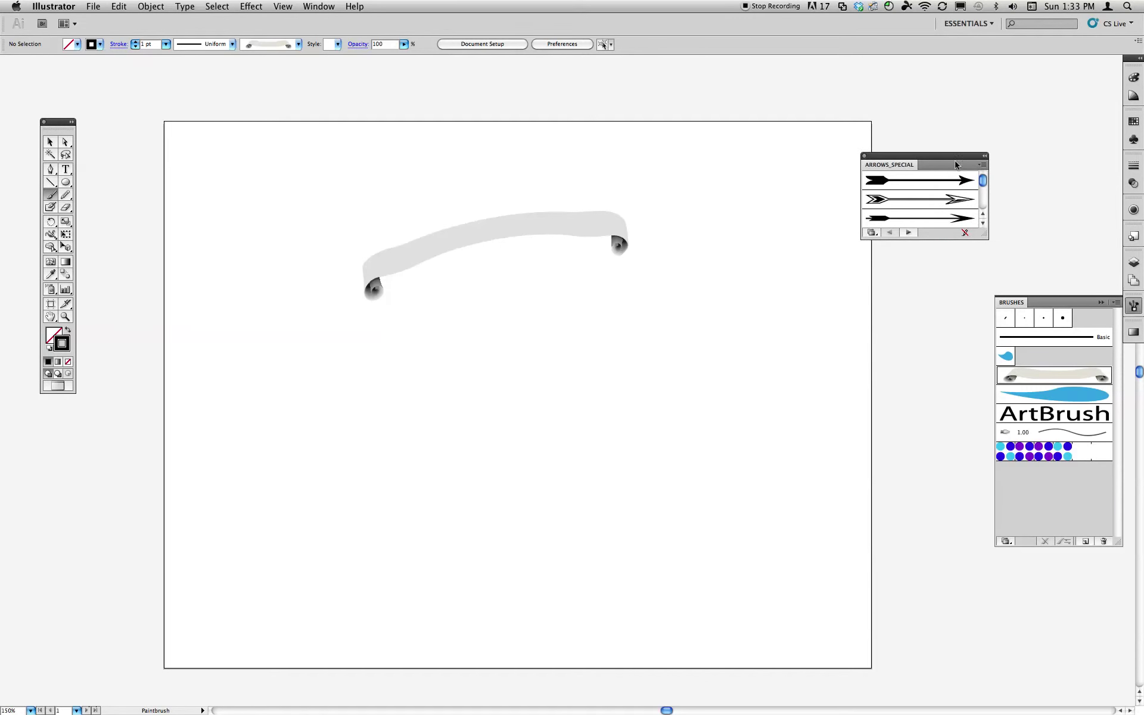
left_click_drag(993, 248, 991, 337)
left_click_drag(941, 415, 940, 631)
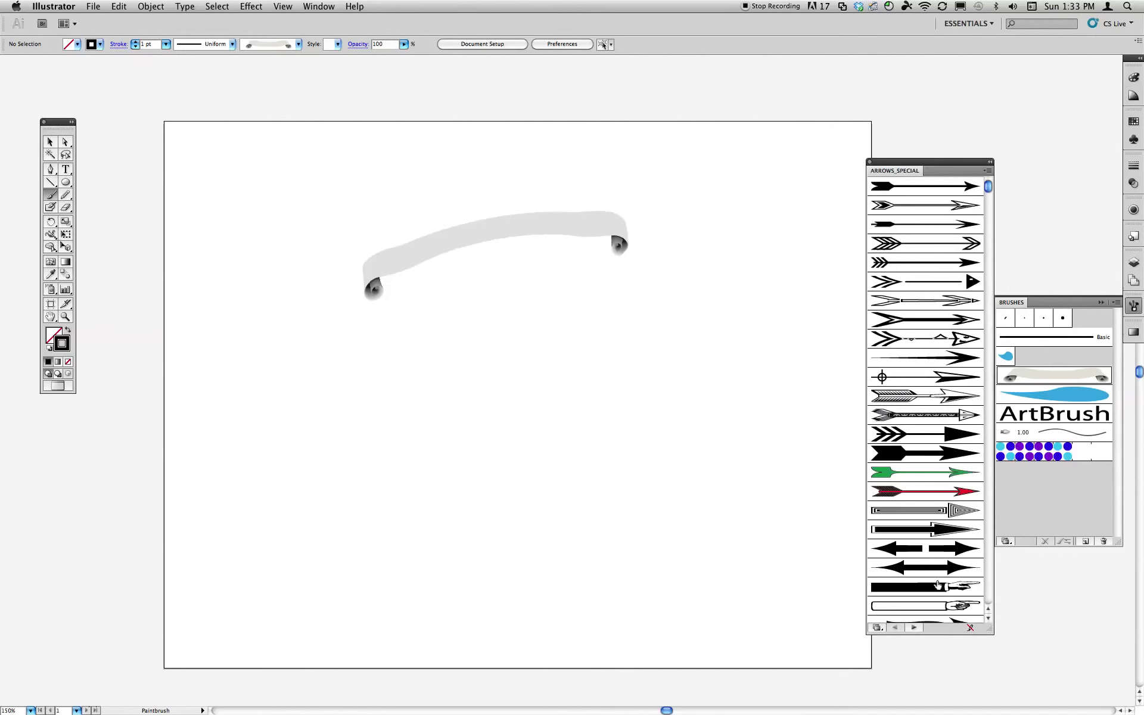
- Paint two curved strokes in the lower middle of the artboard with the green arrow brush
left_click(913, 473)
left_click_drag(632, 448, 690, 446)
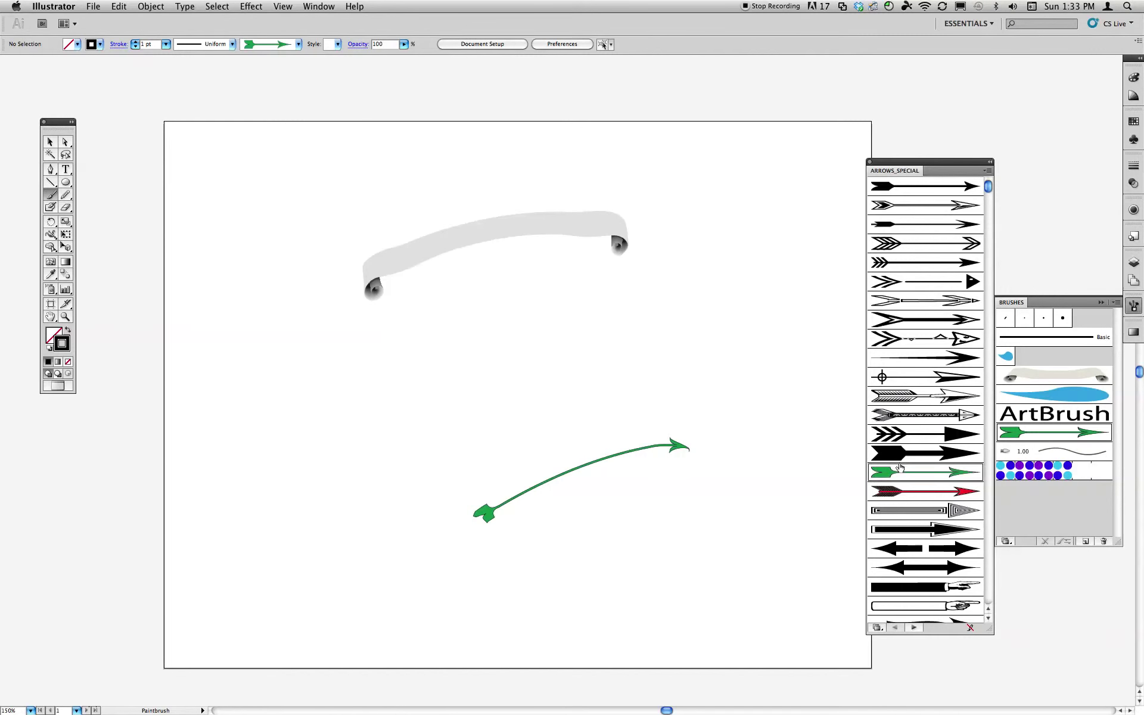
left_click_drag(545, 563, 758, 427)
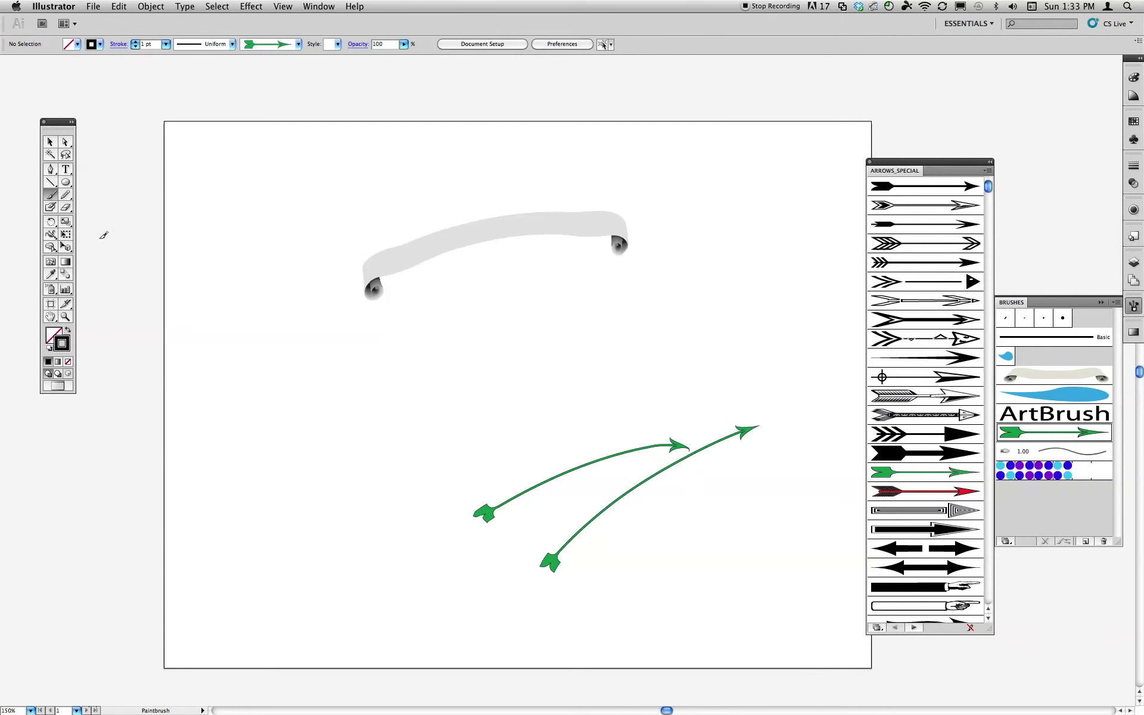
- Draw an open three-point curved path with the Pen tool between the banner and the green arrows, and deselect it
key("p")
left_click(314, 502)
left_click_drag(503, 377, 503, 374)
left_click(644, 343)
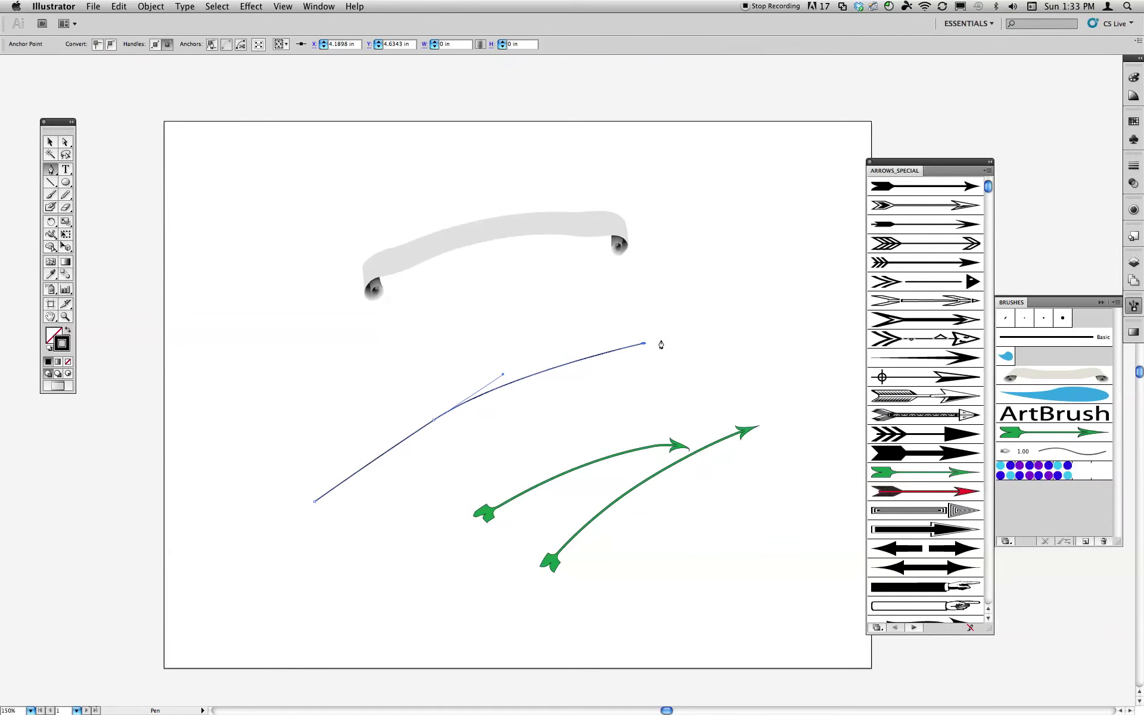
key("v")
left_click(822, 425)
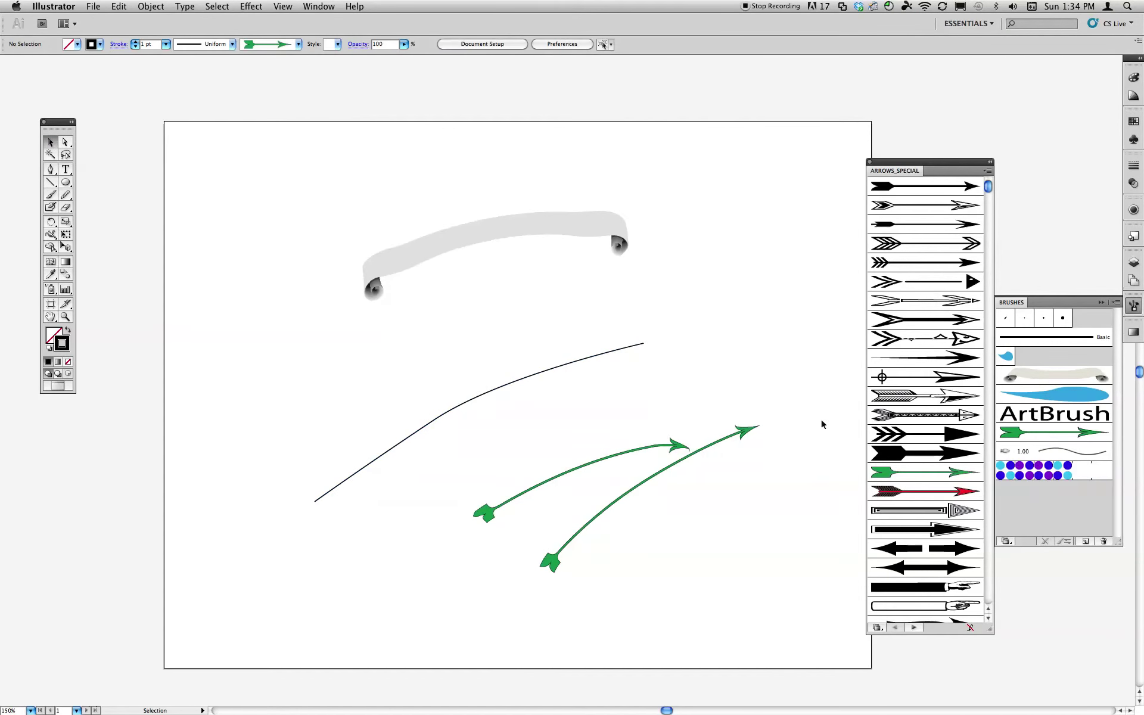
- Try several Arrows_Special brushes on the pen-drawn path, finish with the ornate patterned arrow brush, and deselect the path
left_click(574, 361)
left_click(897, 472)
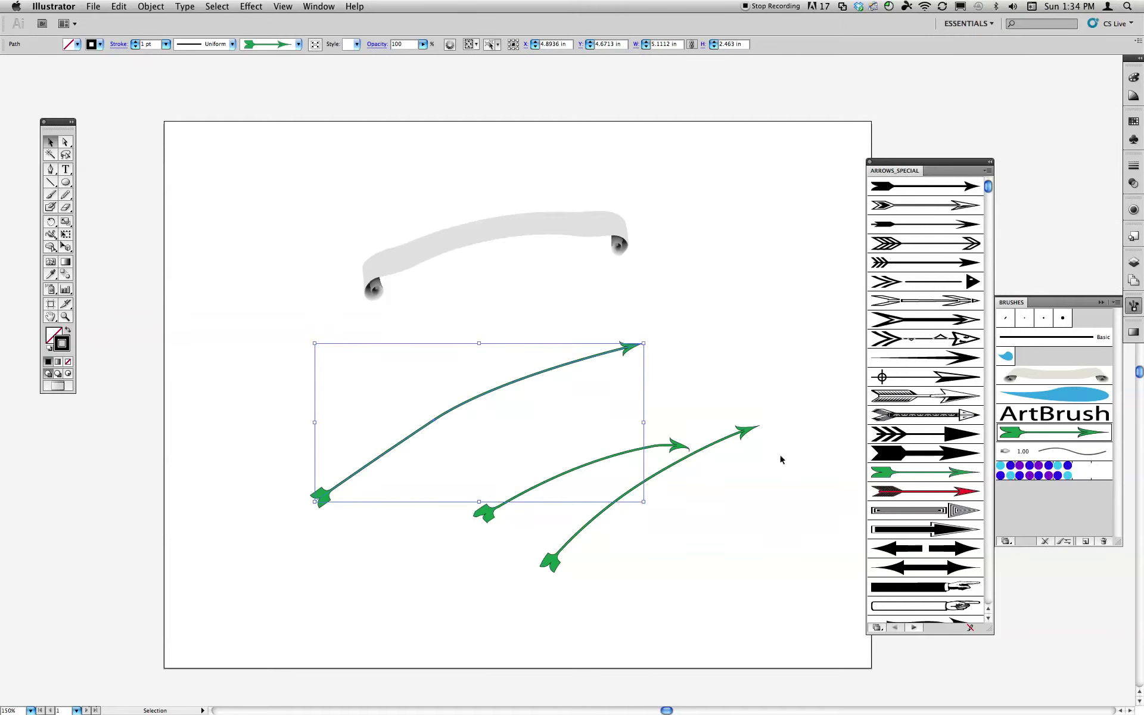
left_click(918, 491)
left_click(918, 396)
left_click(917, 300)
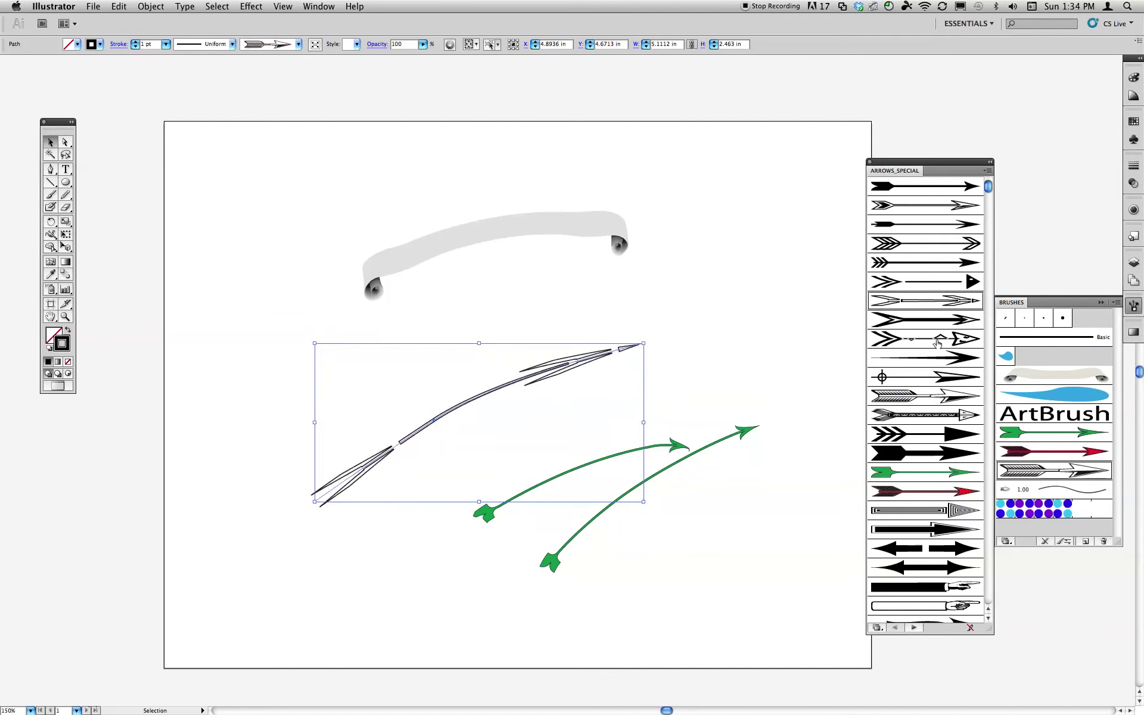
left_click(918, 453)
left_click(916, 550)
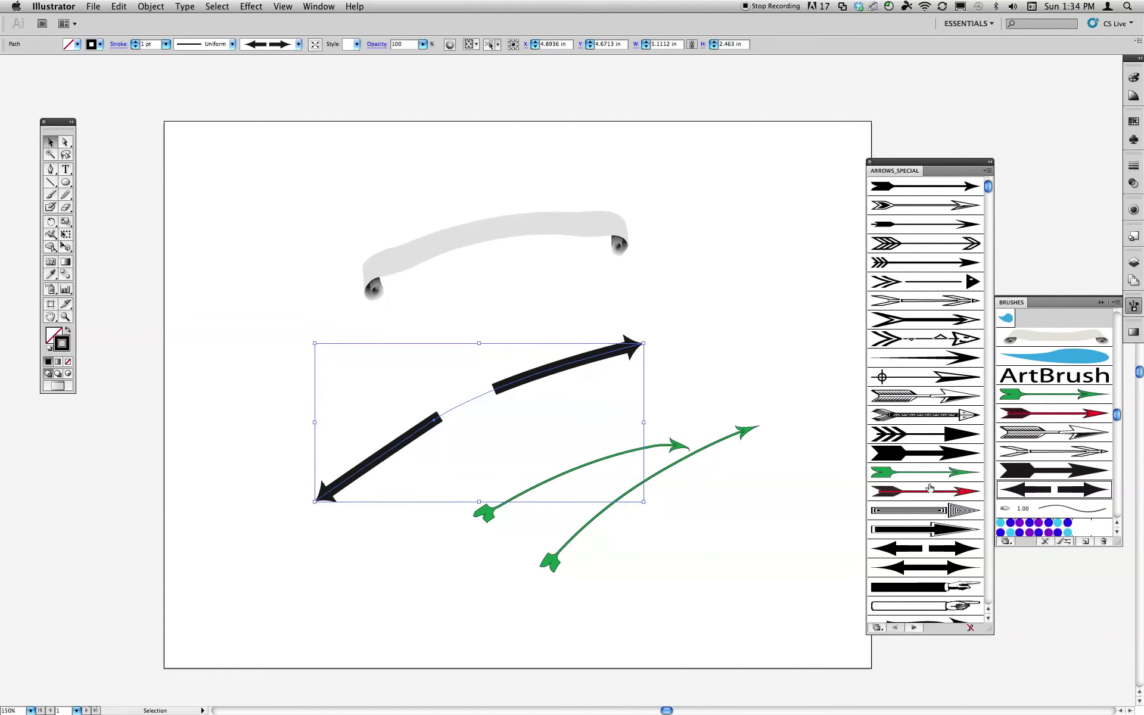
left_click(933, 420)
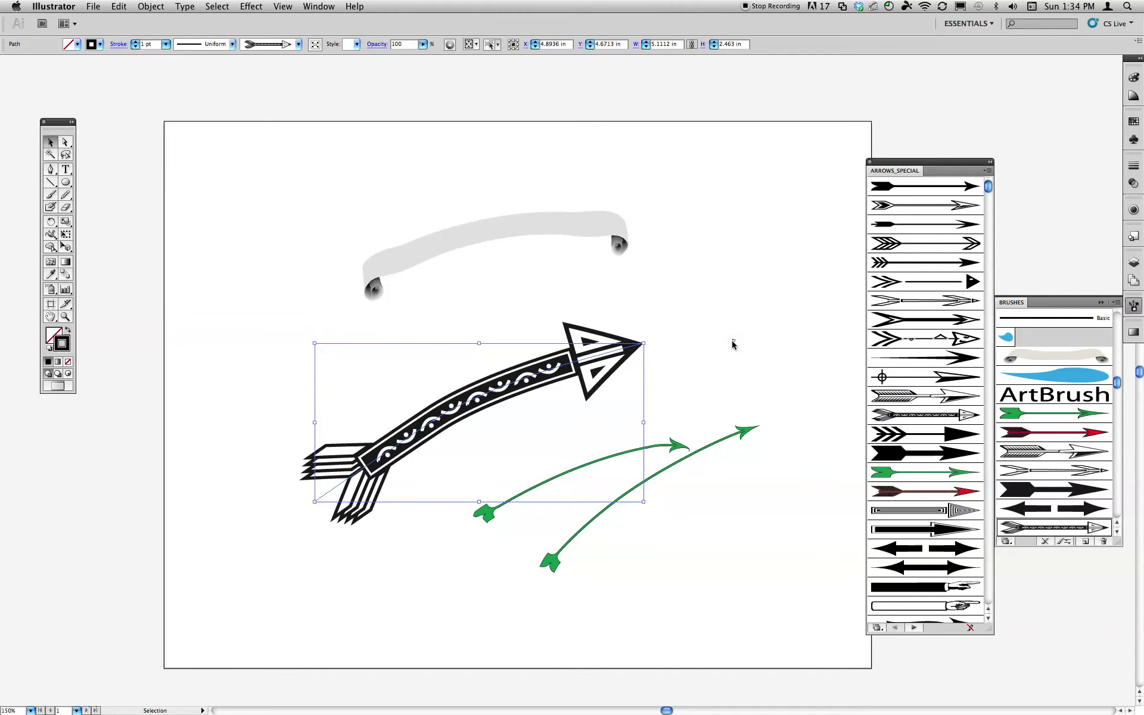
left_click(767, 235)
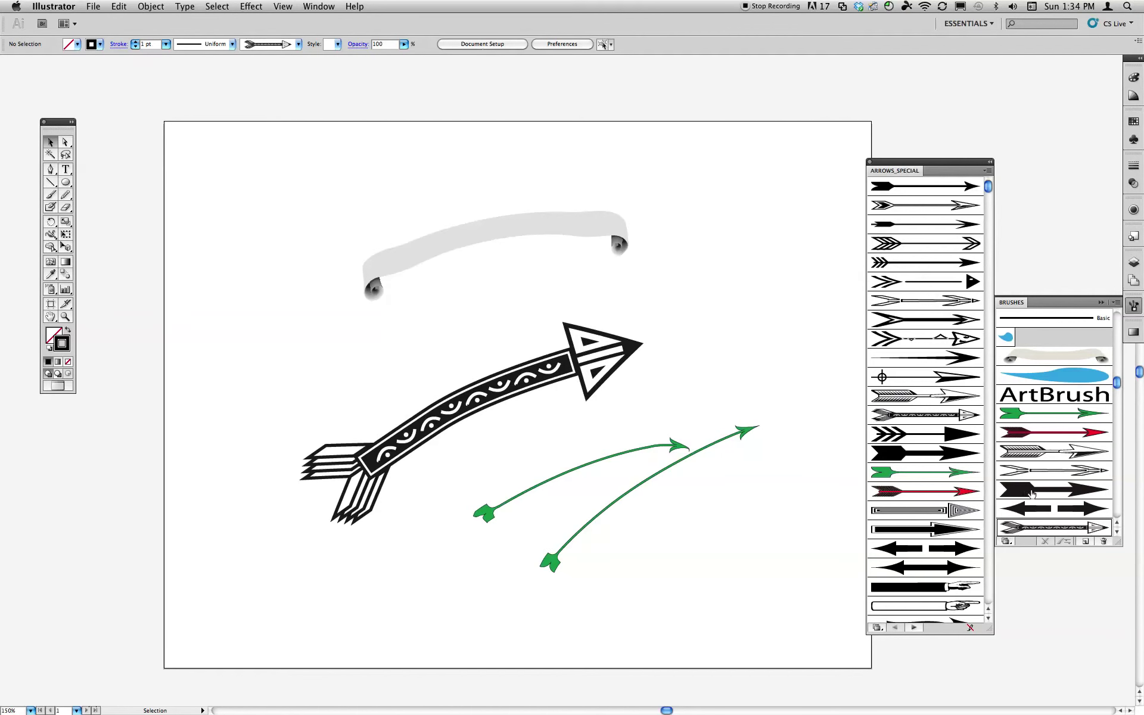
- Open the Bristle Brush Library and enlarge it to show all of its brushes
left_click(1116, 302)
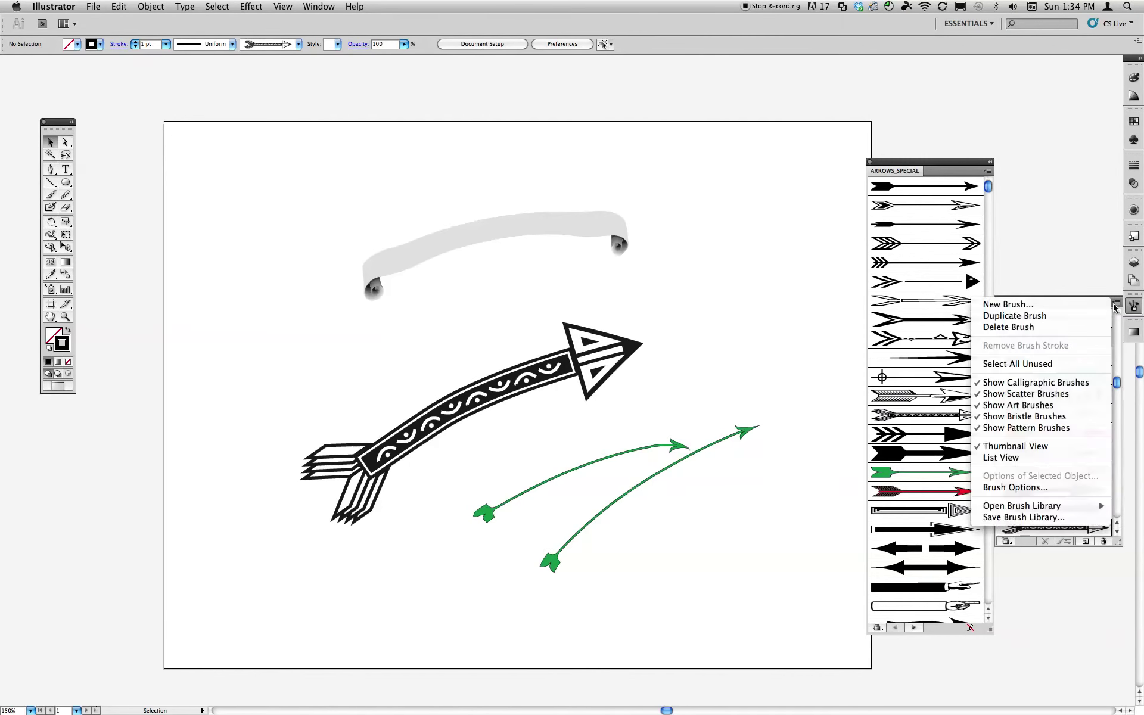
mouse_move(1047, 506)
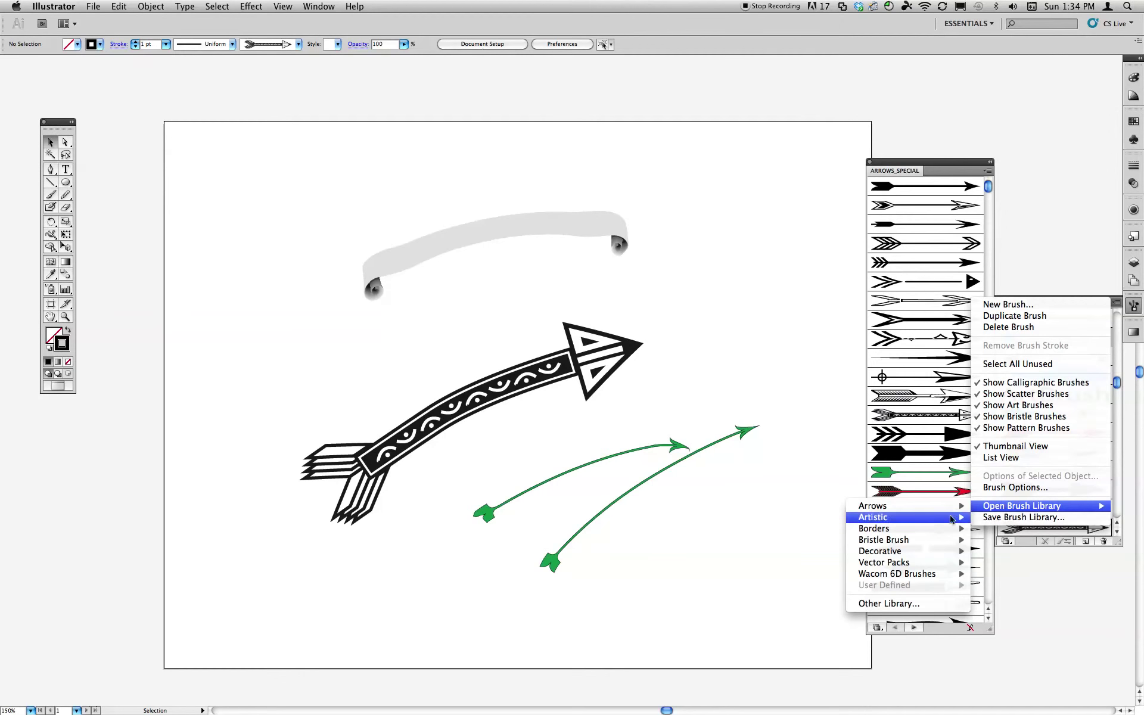
mouse_move(913, 554)
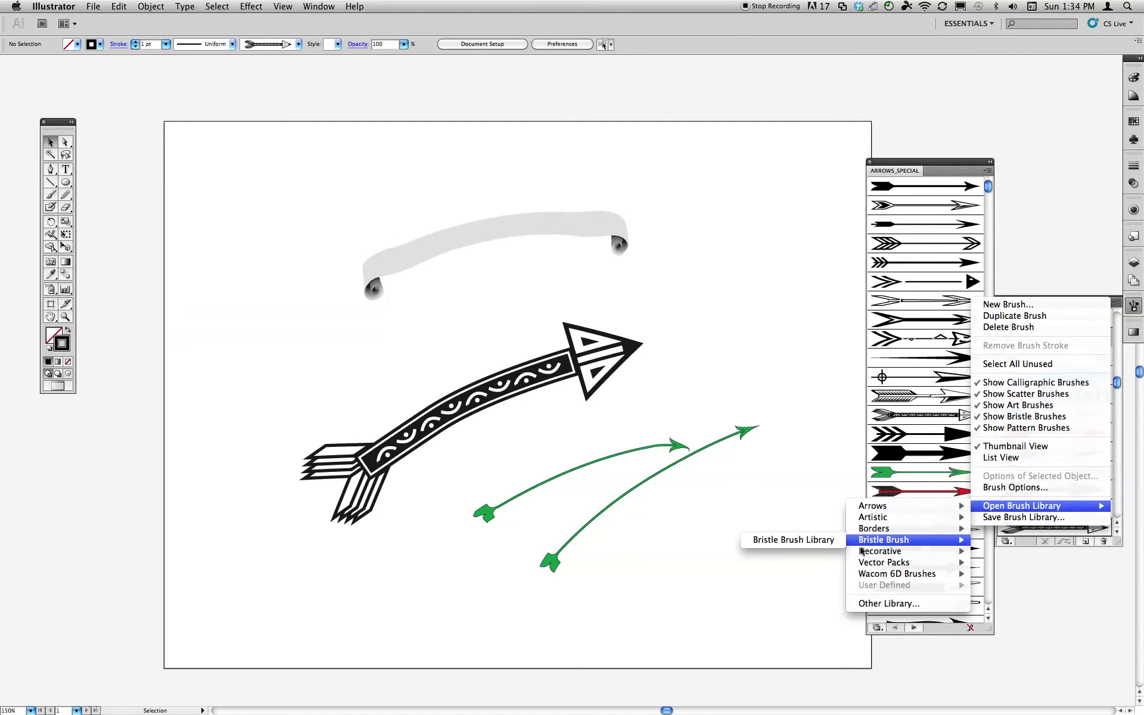
left_click(829, 540)
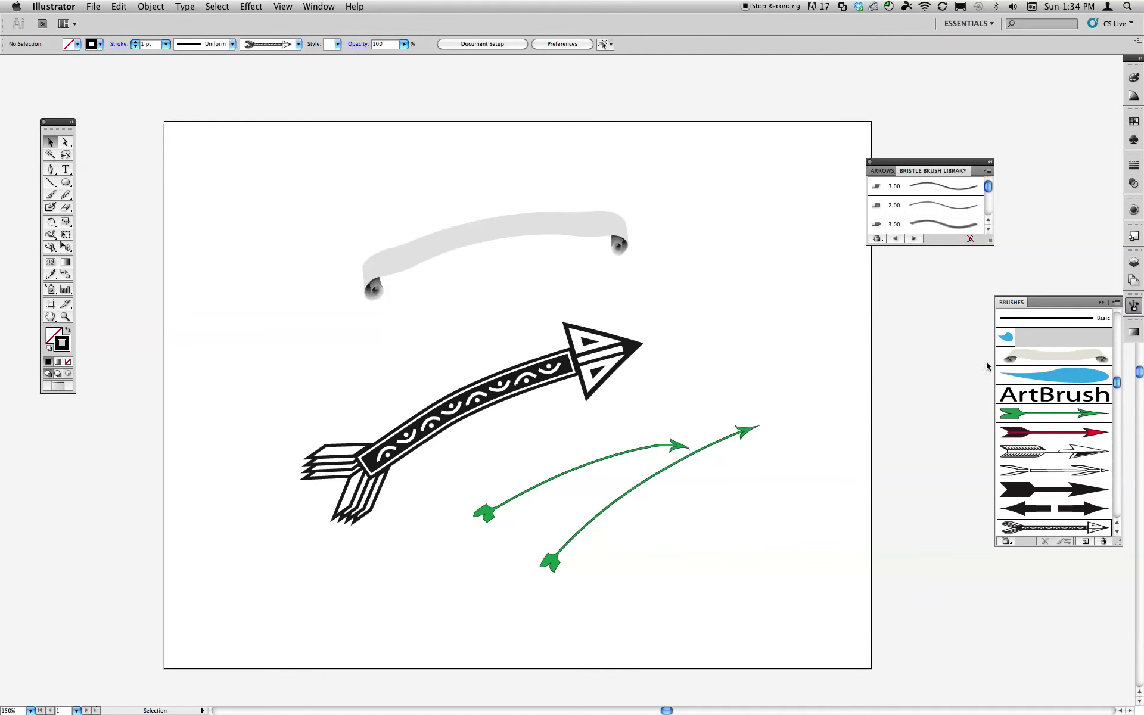
left_click_drag(977, 328, 978, 487)
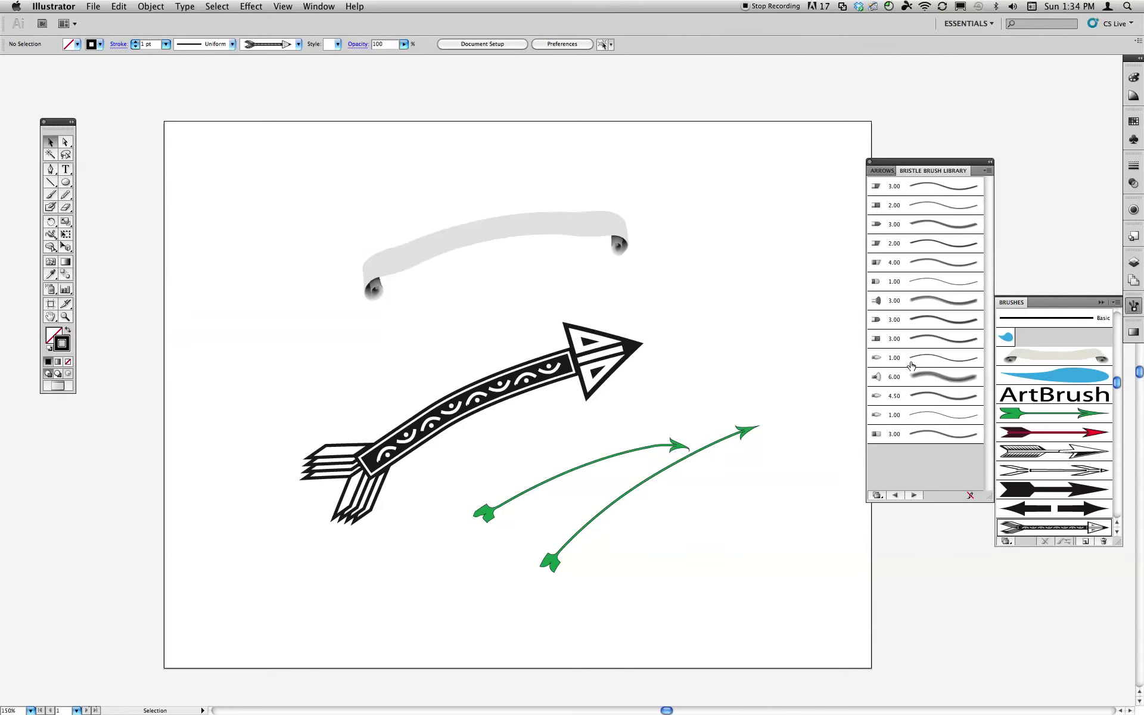
- Set the stroke color to cyan (RGB 95, 240, 255) and paint overlapping strokes with the 6.00 bristle brush between the banner and ornate arrow
left_click(68, 362)
left_click(1085, 128)
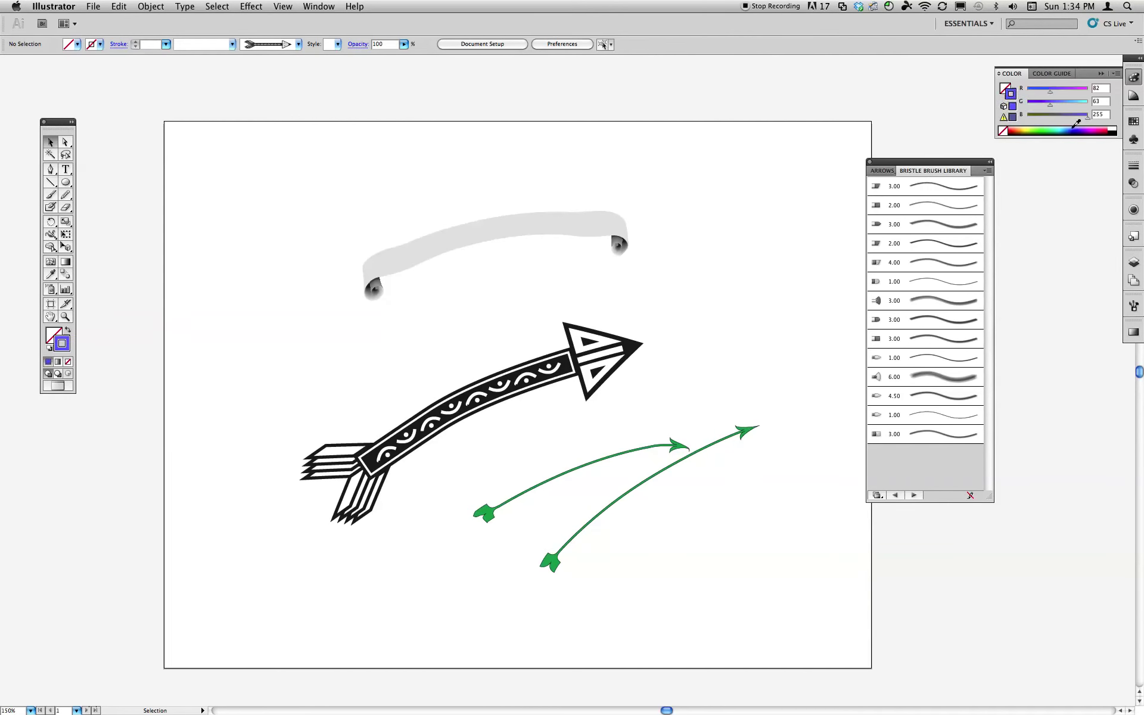
left_click(1069, 126)
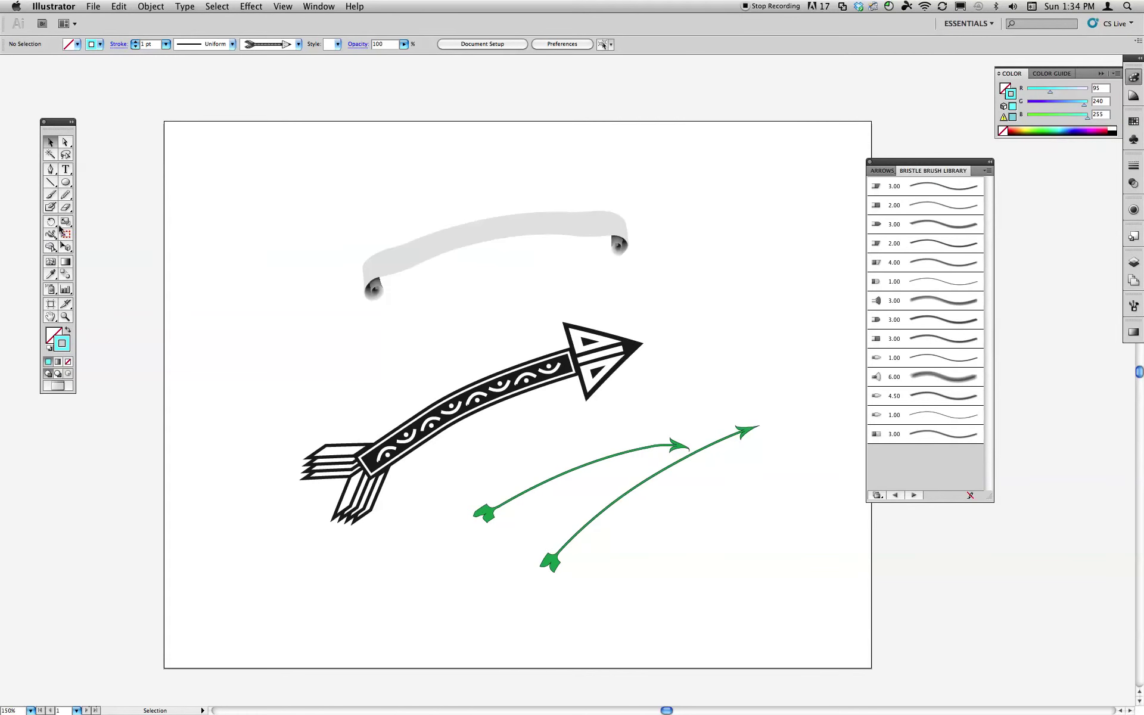
left_click(951, 356)
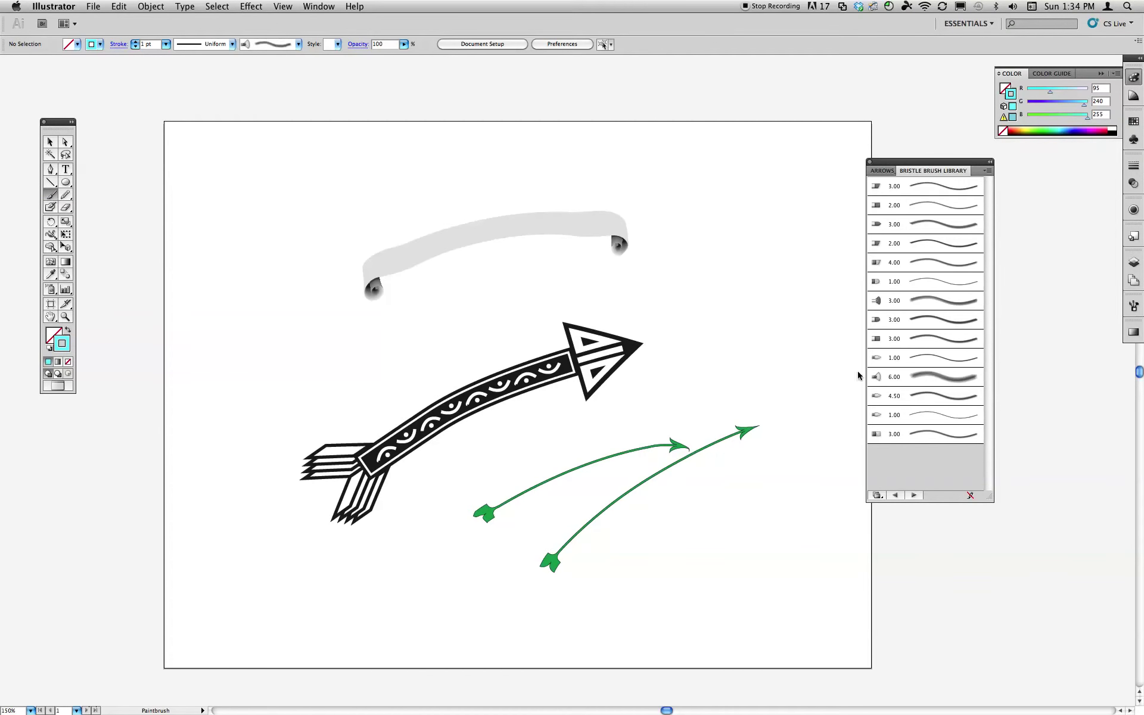
mouse_move(301, 365)
left_mouse_down()
mouse_move(280, 381)
mouse_move(309, 394)
mouse_move(430, 336)
left_mouse_up()
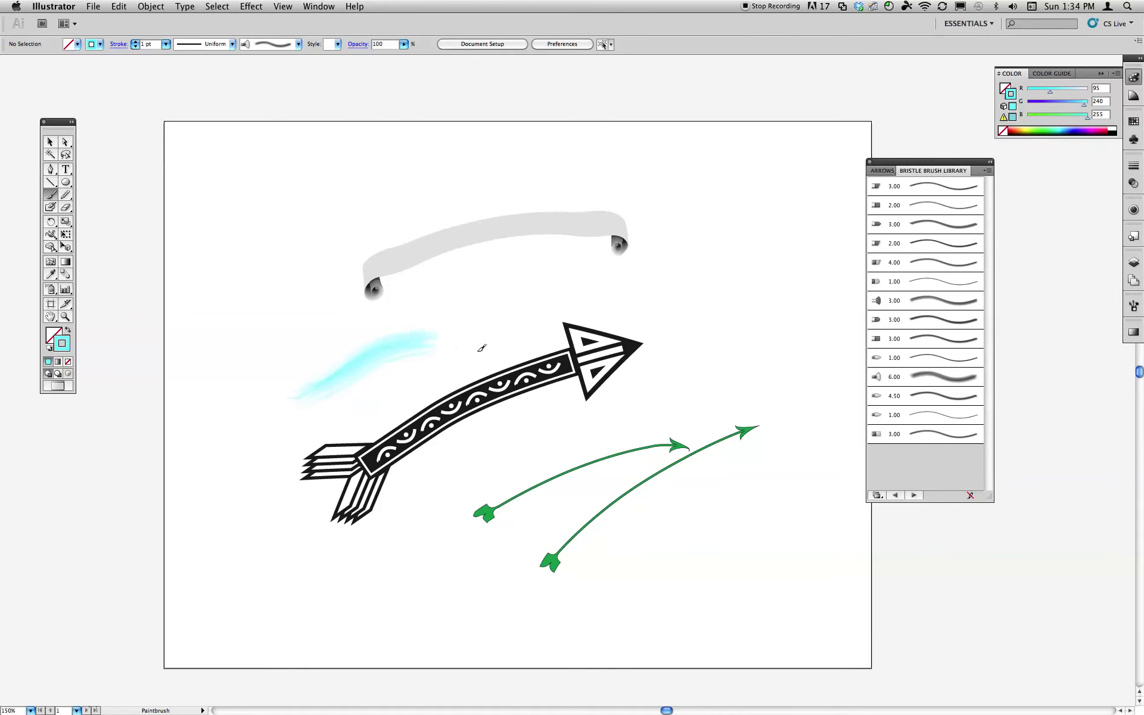
left_click_drag(429, 280, 465, 382)
left_click_drag(431, 304, 470, 376)
left_click_drag(490, 307, 378, 329)
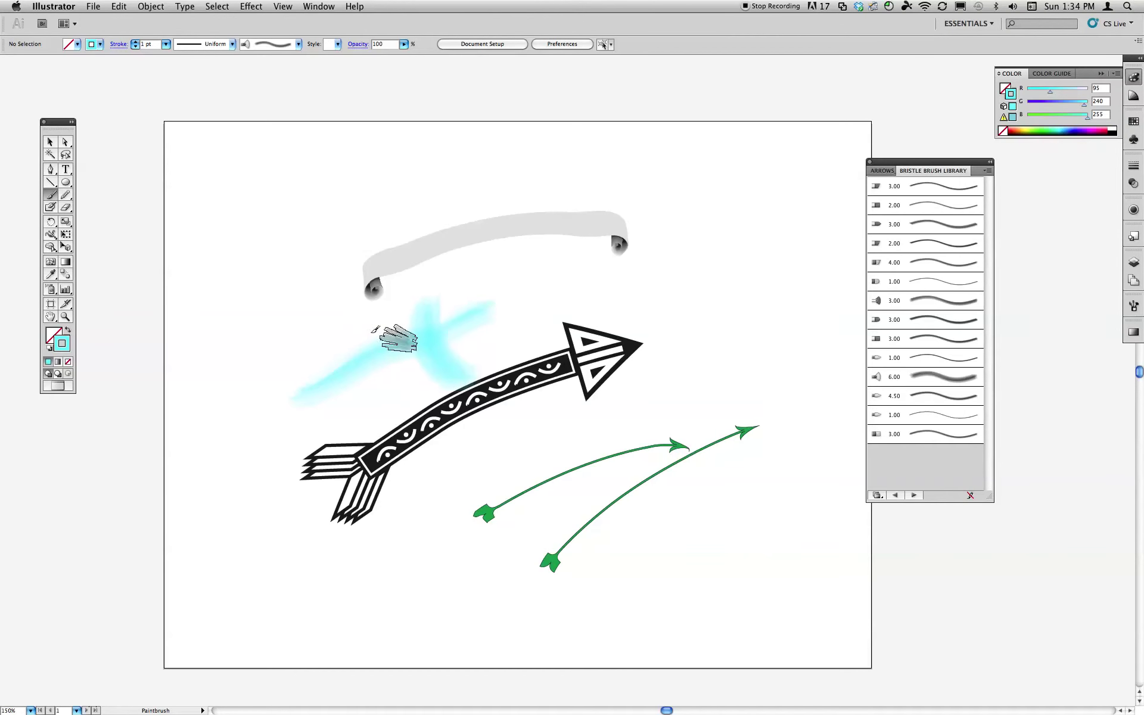
mouse_move(458, 329)
left_mouse_down()
mouse_move(379, 341)
mouse_move(411, 377)
mouse_move(382, 373)
left_mouse_up()
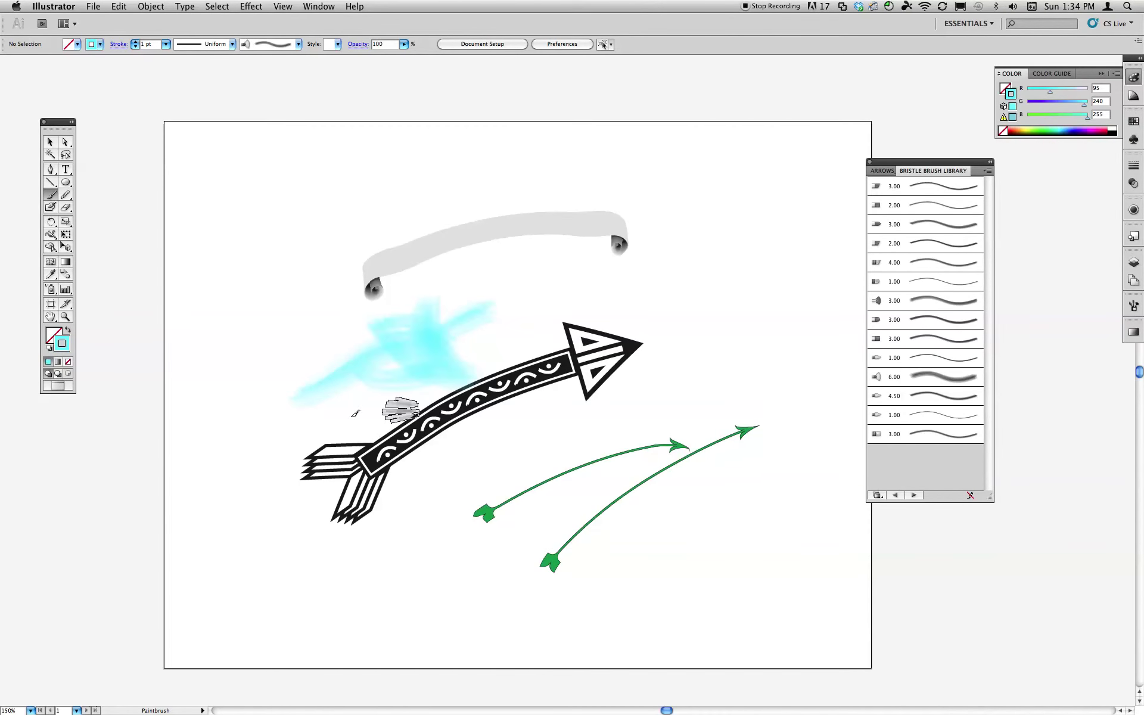
- Paint thin cyan squiggles beneath and beside the banner, and add a thin Blob Brush stroke under the ornate arrow's head
left_click(51, 207)
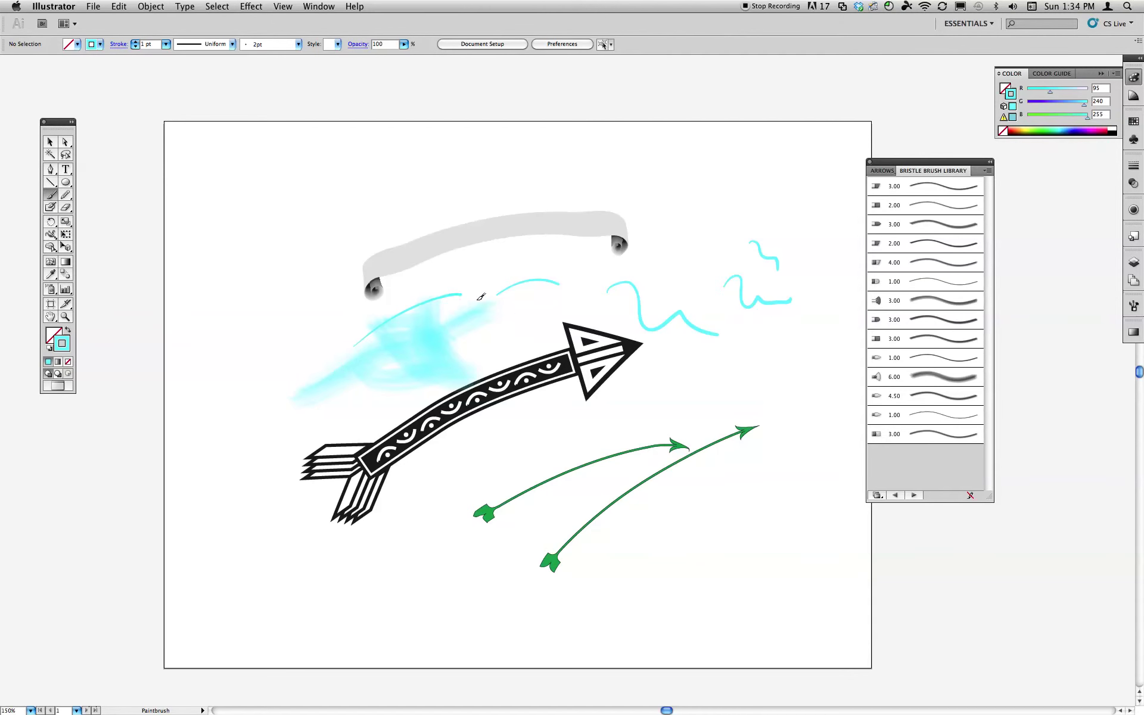
left_click(943, 376)
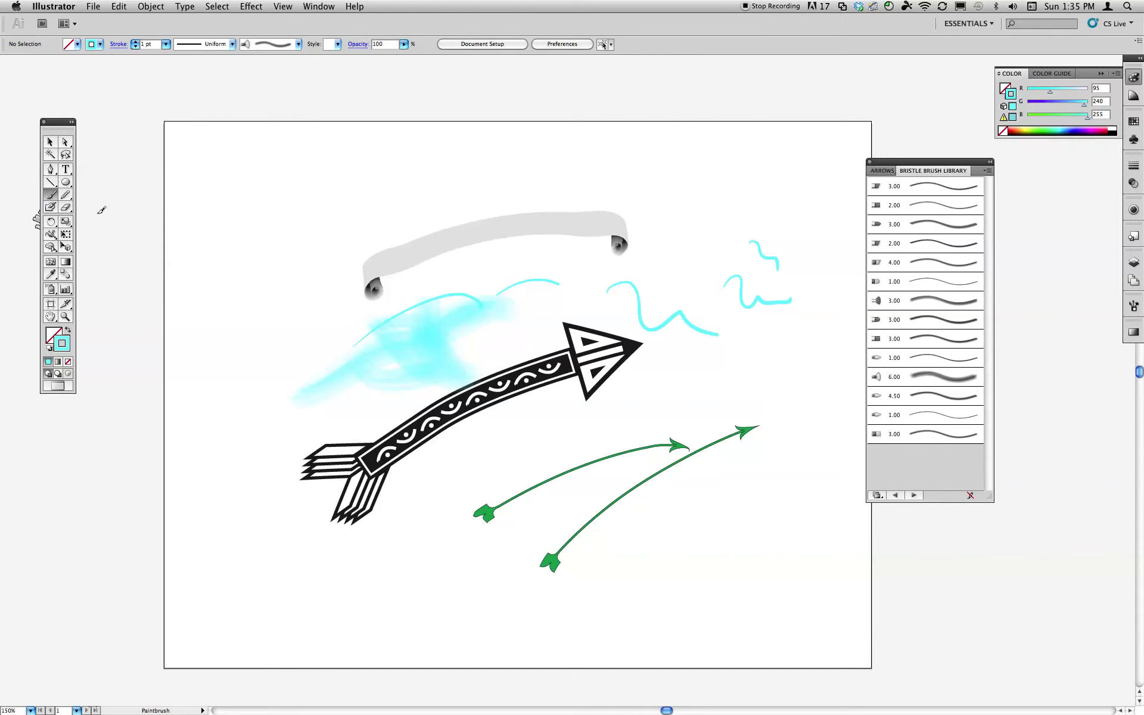
key("shift+b")
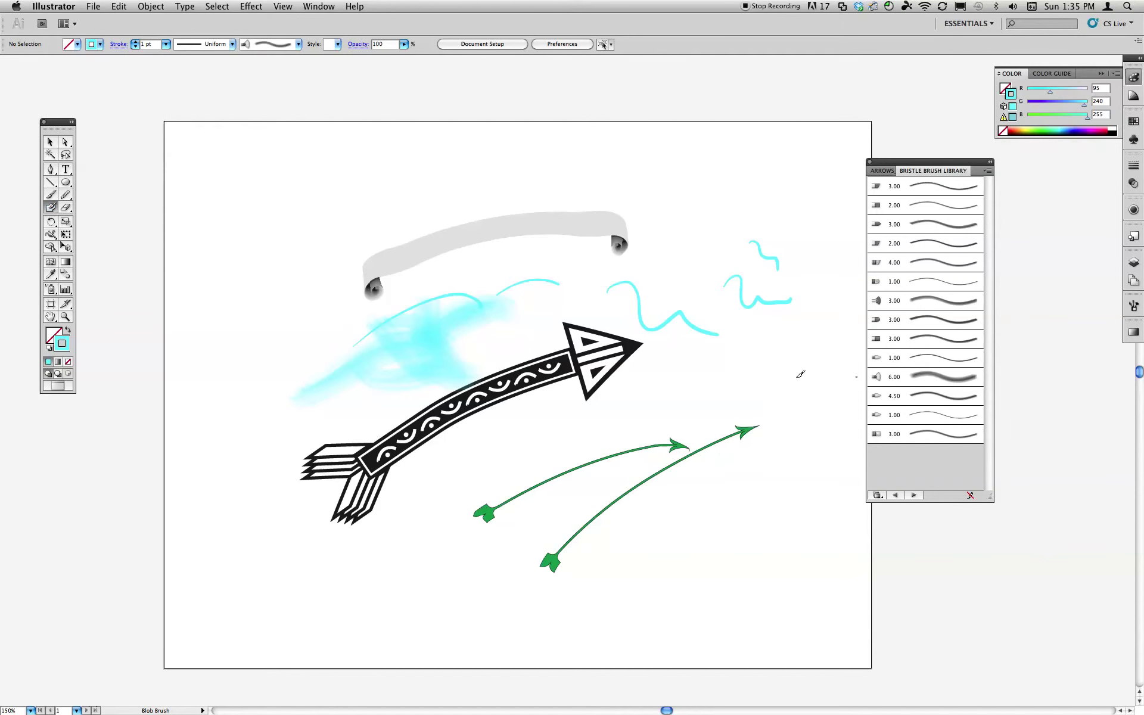
left_click_drag(511, 429, 606, 399)
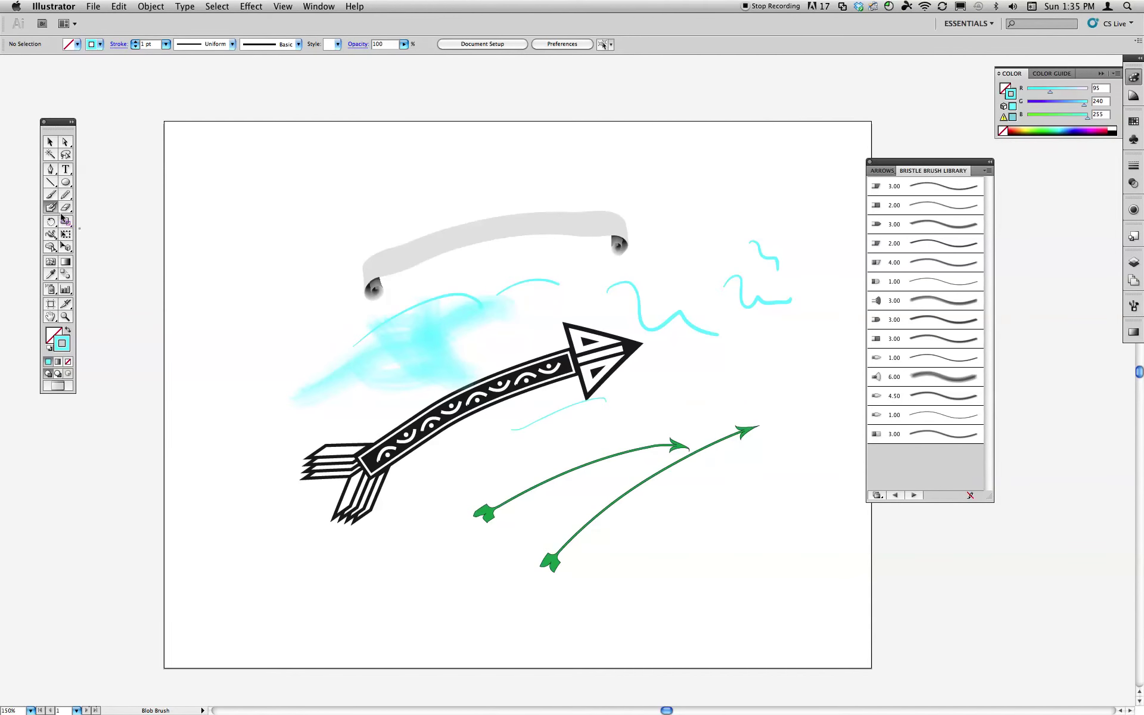
- Extend the cyan bristle patch with more Paintbrush strokes, and overlay it with blue-violet strokes using RGB 95, 76, 255
left_click(53, 198)
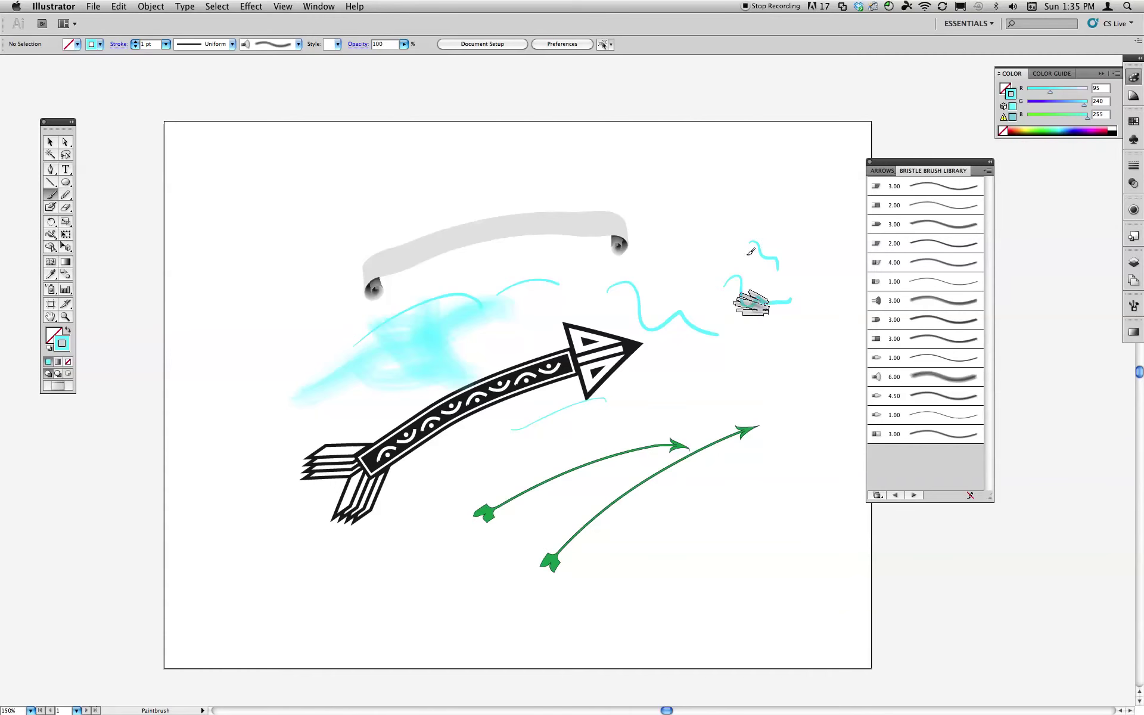
mouse_move(393, 298)
left_mouse_down()
mouse_move(297, 364)
mouse_move(295, 350)
mouse_move(355, 391)
mouse_move(361, 423)
mouse_move(292, 383)
mouse_move(346, 337)
left_mouse_up()
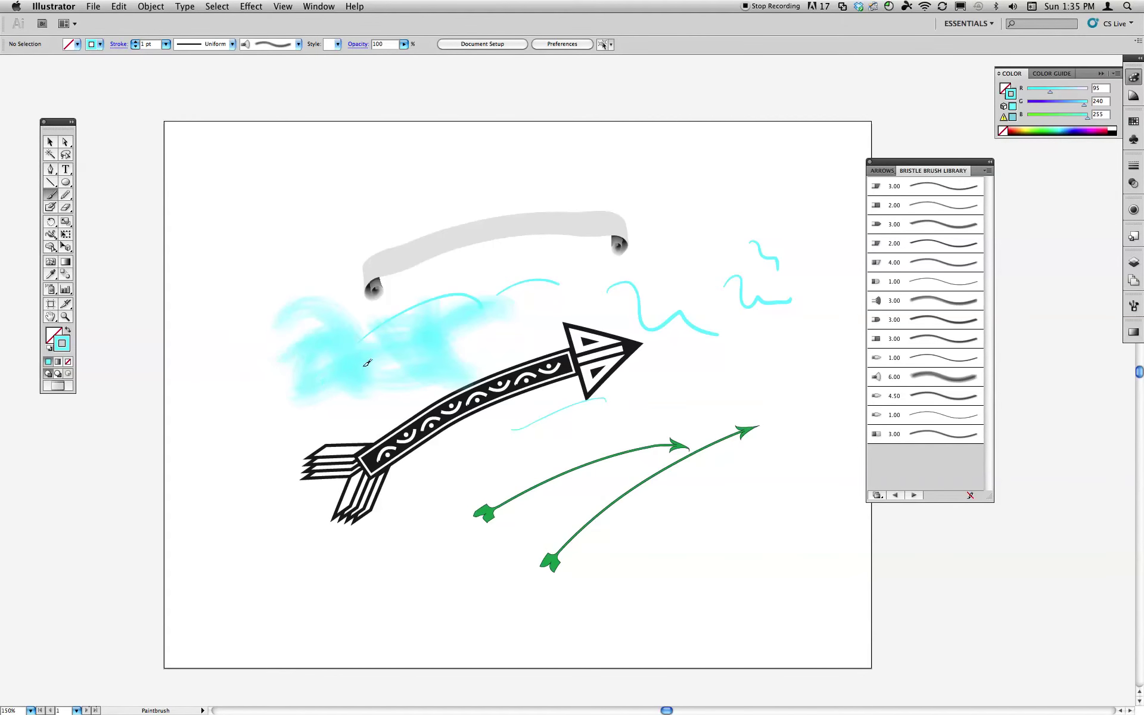
left_click_drag(1084, 105, 1046, 105)
mouse_move(322, 292)
left_mouse_down()
mouse_move(340, 395)
mouse_move(460, 343)
left_mouse_up()
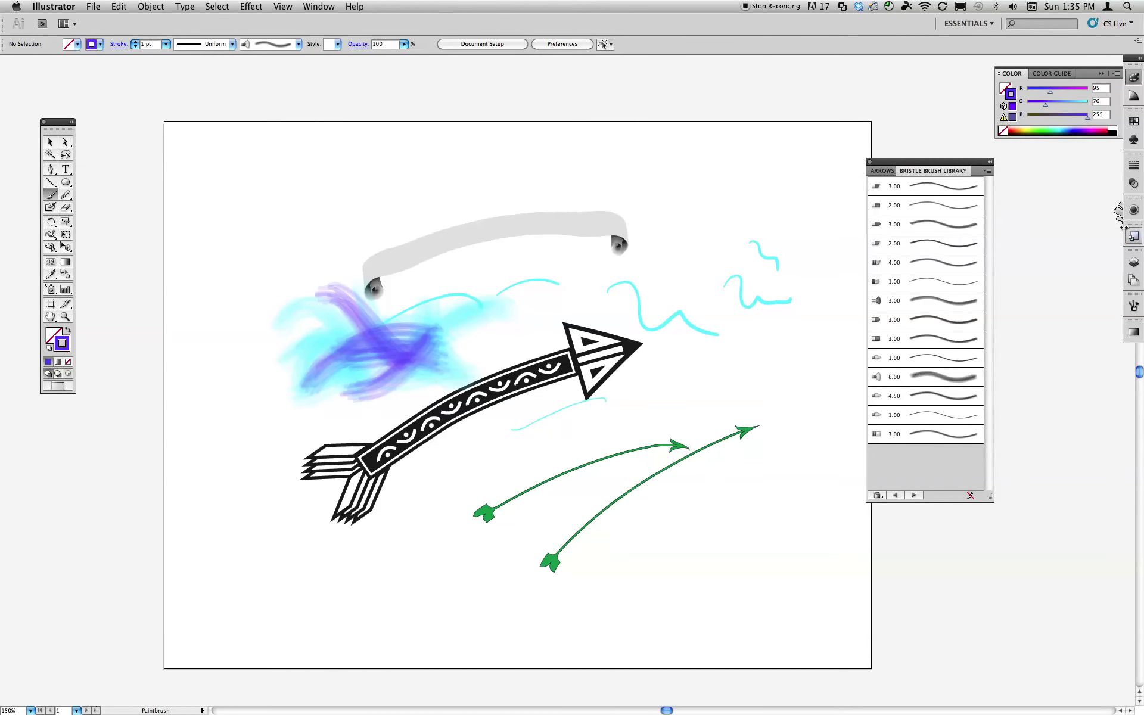
- Close the Bristle Brush Library, open the 6d Art Pen Brushes library, enlarge it to show all its brushes and reposition it
left_click(871, 162)
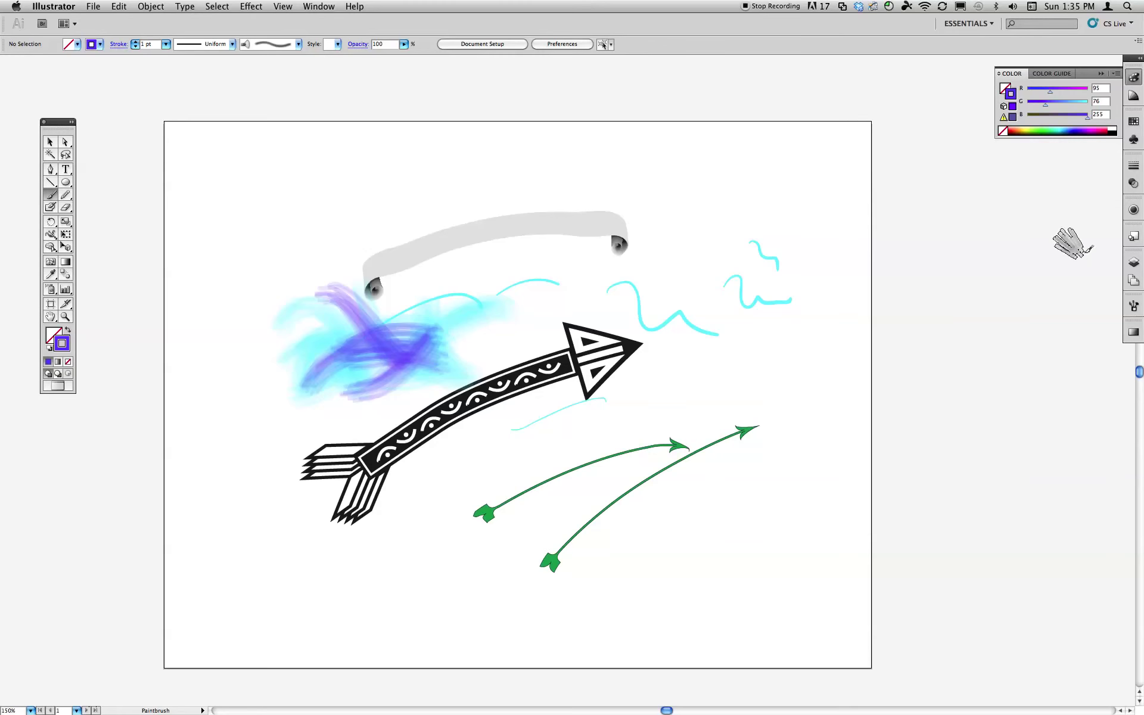
left_click(1134, 306)
left_click(1117, 306)
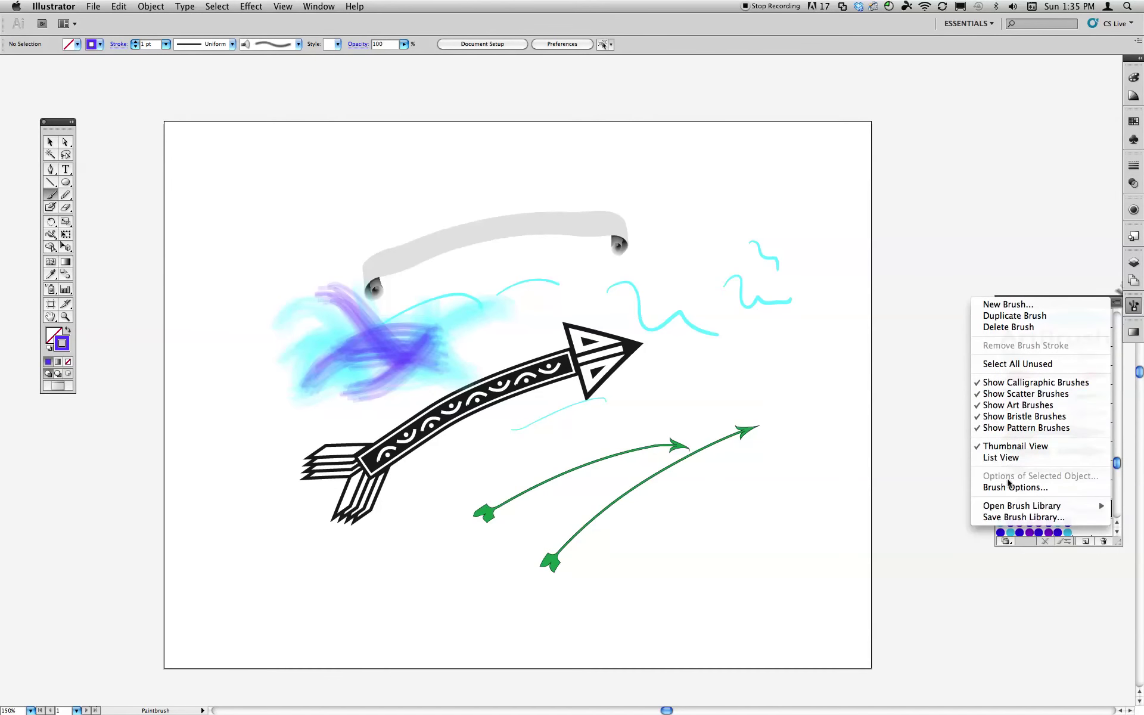
mouse_move(984, 506)
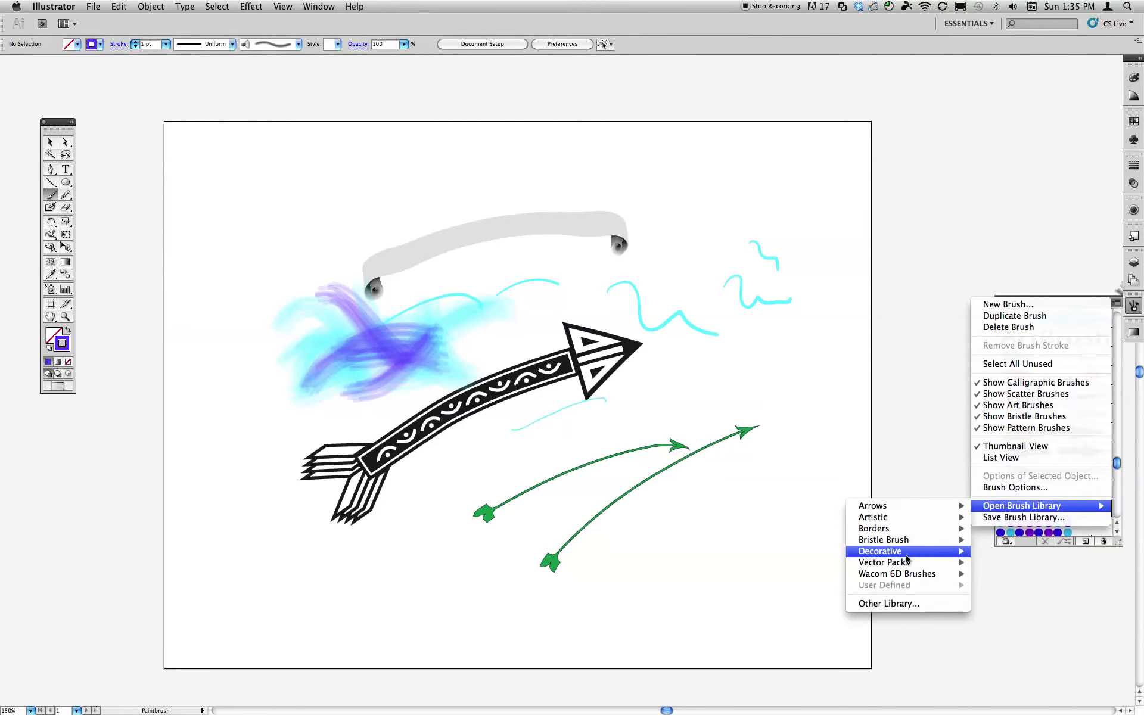
mouse_move(898, 578)
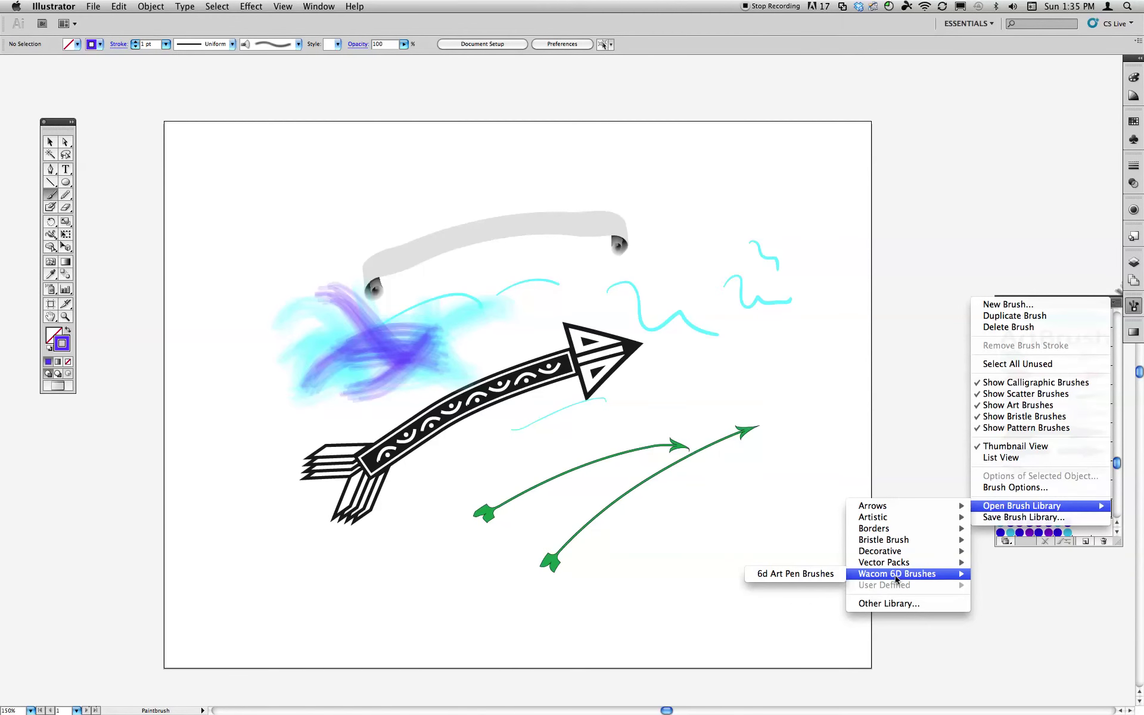
left_click(816, 575)
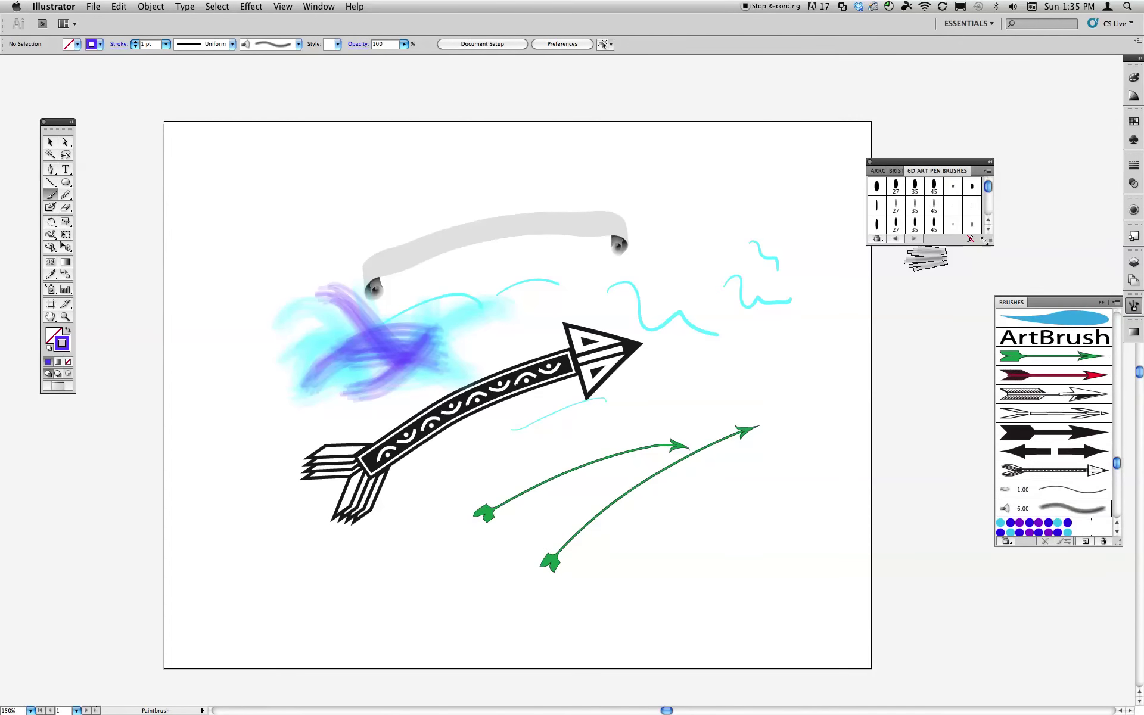
mouse_move(986, 241)
left_mouse_down()
mouse_move(1013, 417)
mouse_move(1017, 373)
left_mouse_up()
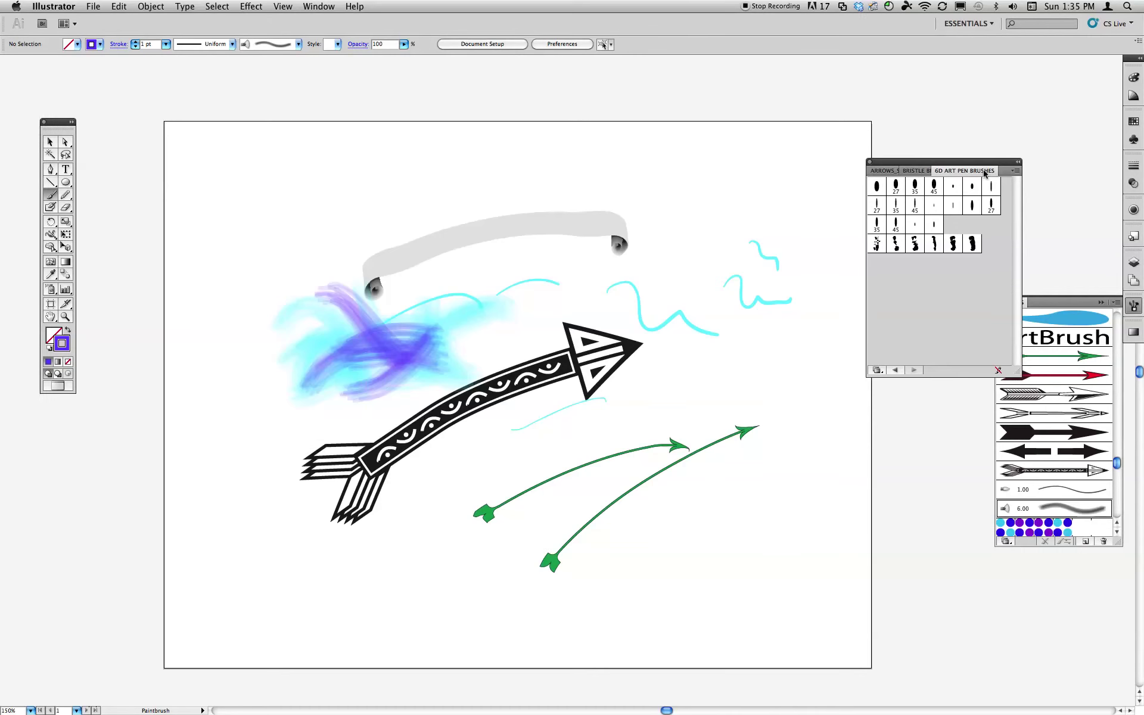
left_click_drag(984, 173, 949, 157)
- Paint blue-violet wavy and short strokes with the widest 6d scatter brush to the right of the banner and ornate arrow
left_click(937, 228)
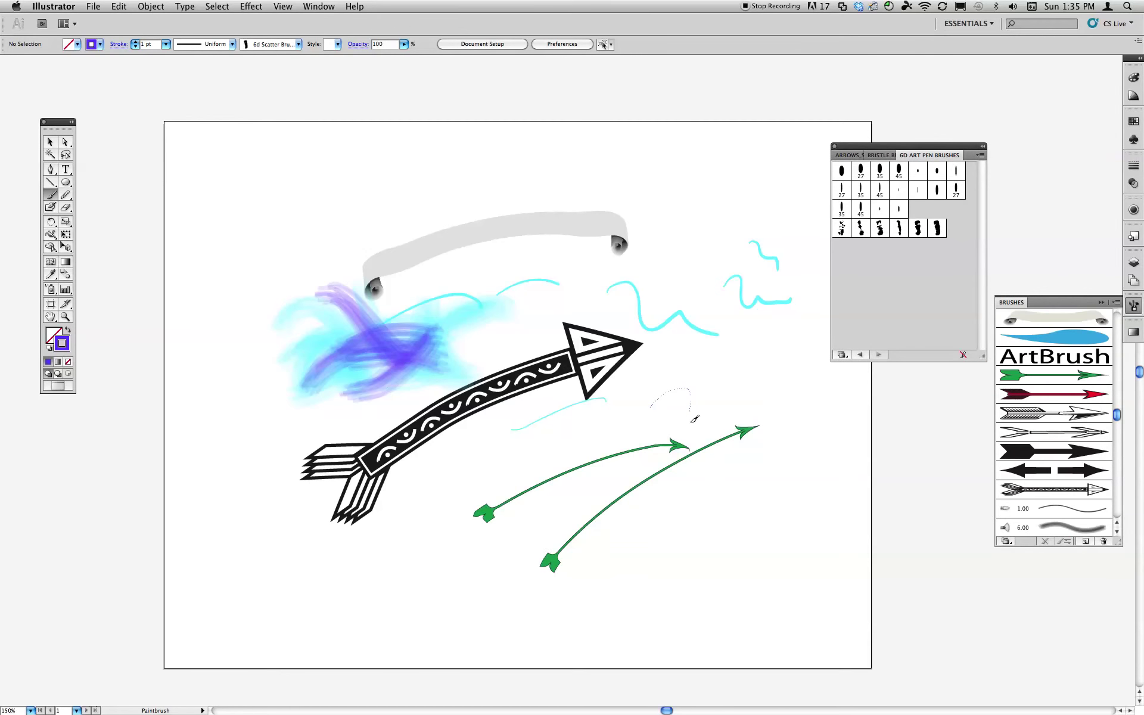
left_click_drag(695, 419, 767, 400)
left_click_drag(764, 469, 756, 495)
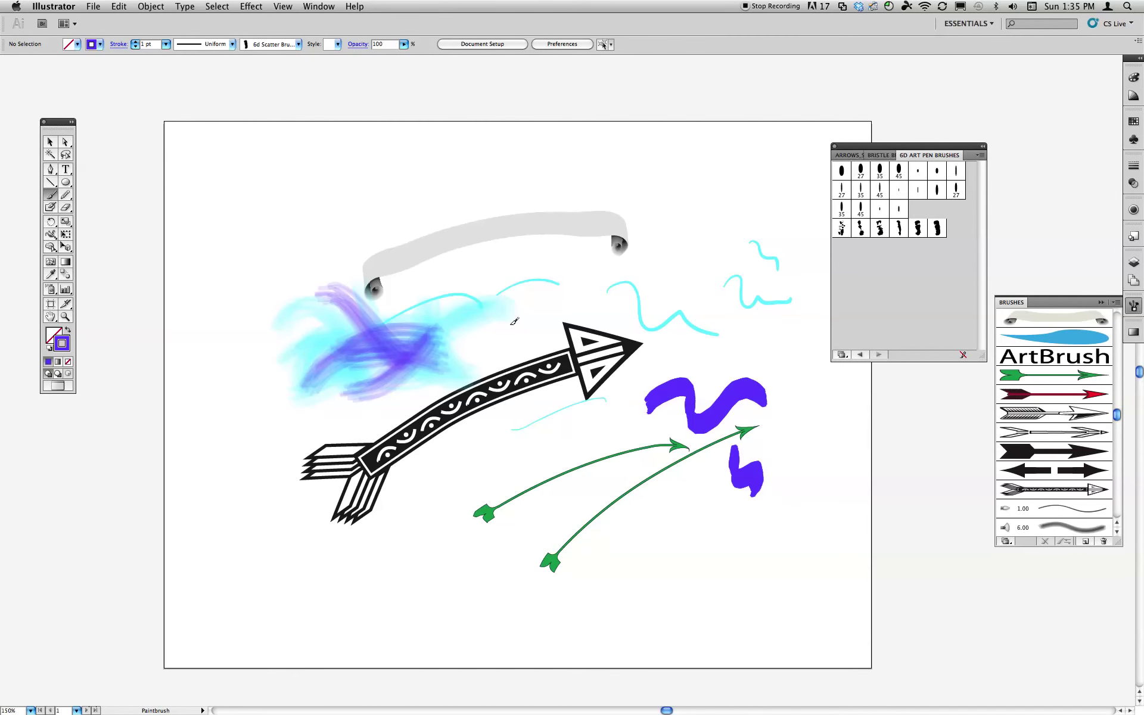
left_click_drag(739, 354, 775, 344)
mouse_move(676, 250)
left_mouse_down()
mouse_move(708, 226)
mouse_move(709, 180)
left_mouse_up()
- Paint more strokes over the cyan squiggles with the first 6d Art Pen brush, and try other brushes from the same library
left_click(841, 171)
left_click(843, 171)
mouse_move(668, 221)
left_mouse_down()
mouse_move(748, 200)
mouse_move(775, 262)
mouse_move(745, 292)
mouse_move(721, 291)
mouse_move(721, 308)
left_mouse_up()
left_click(894, 213)
left_click(880, 209)
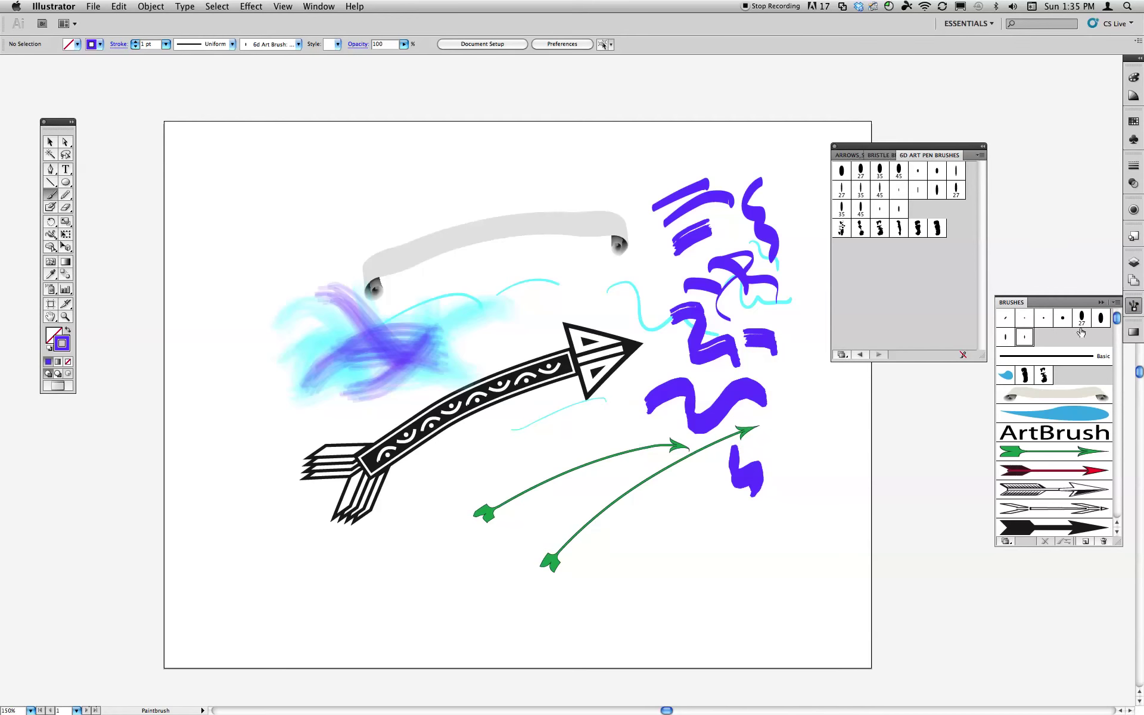
- Open the Borders_Dashed brush library
left_click(1116, 305)
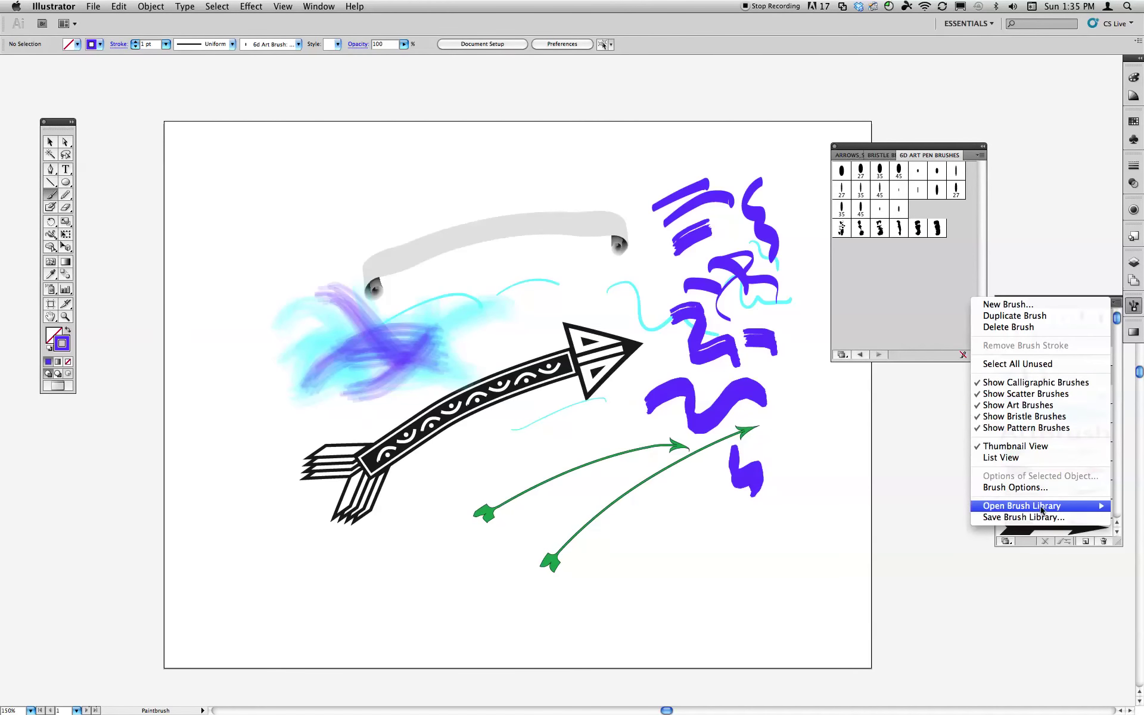
mouse_move(1022, 506)
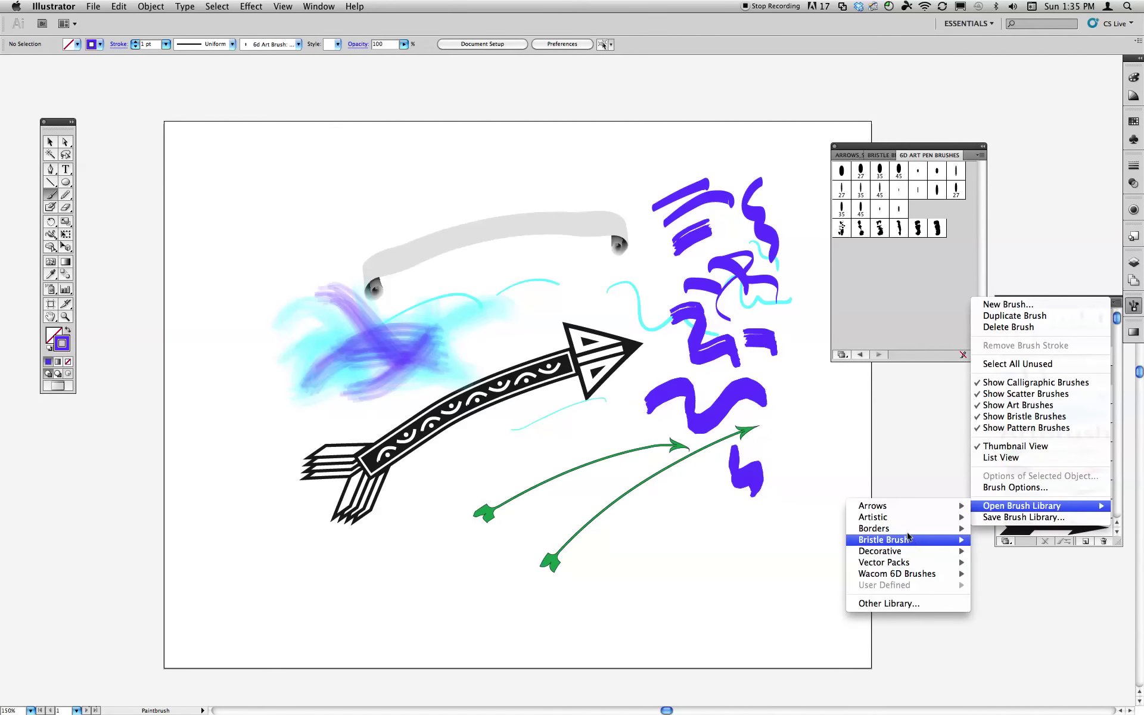
mouse_move(901, 529)
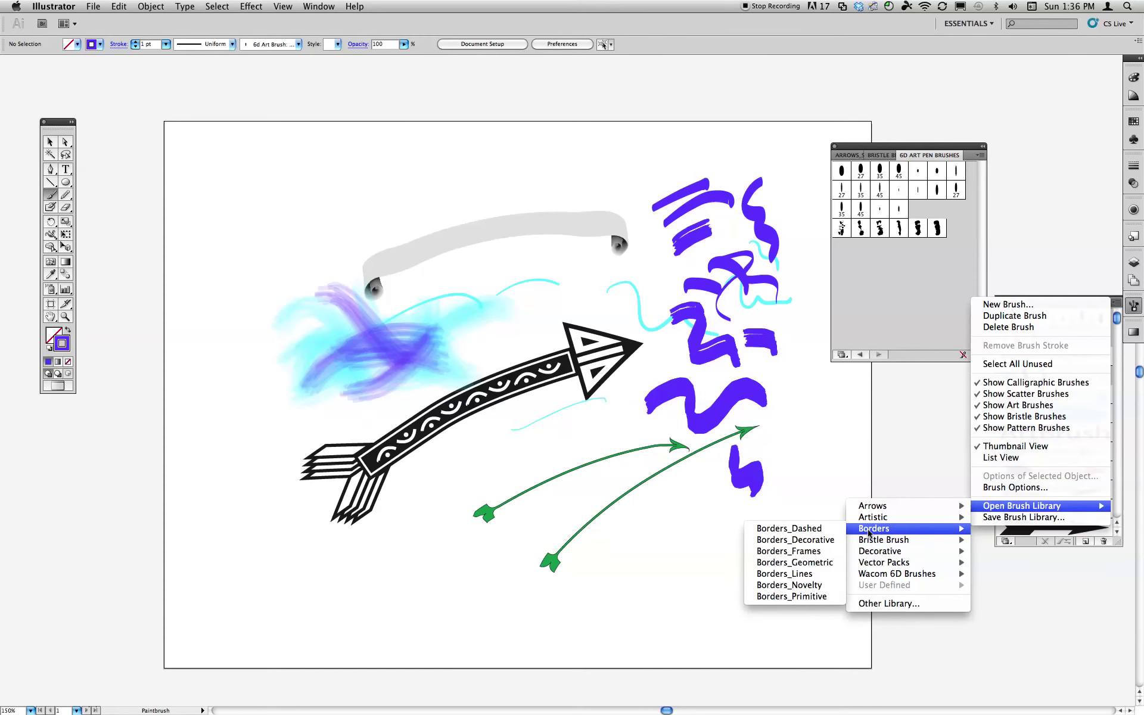
left_click(817, 533)
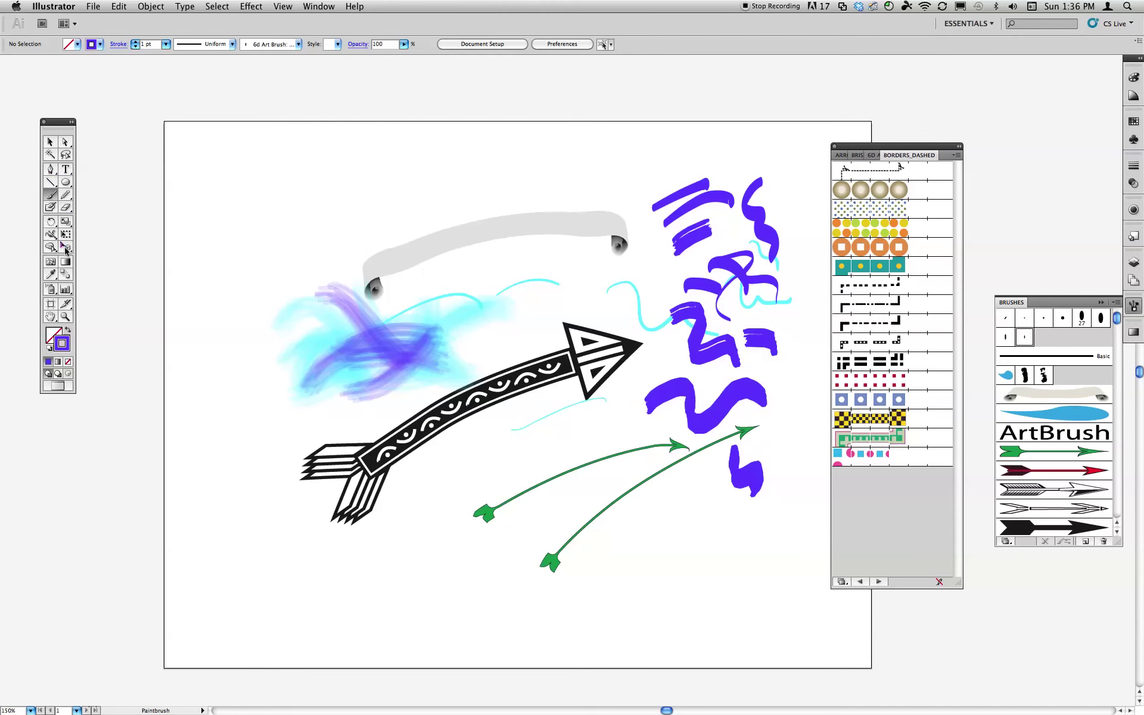
- Draw a rectangle about 9.31 by 7.44 in around the artwork and apply the blue and green dotted border brush to it
left_click_drag(65, 182, 170, 186)
left_click_drag(220, 150, 821, 628)
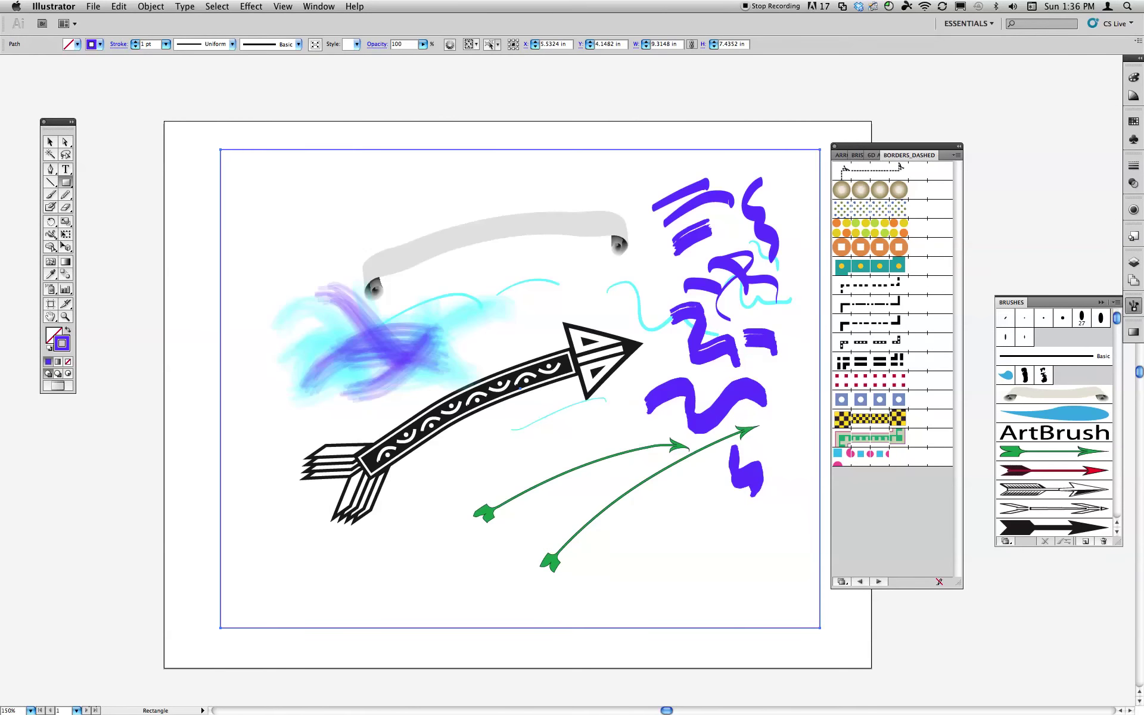
left_click(918, 209)
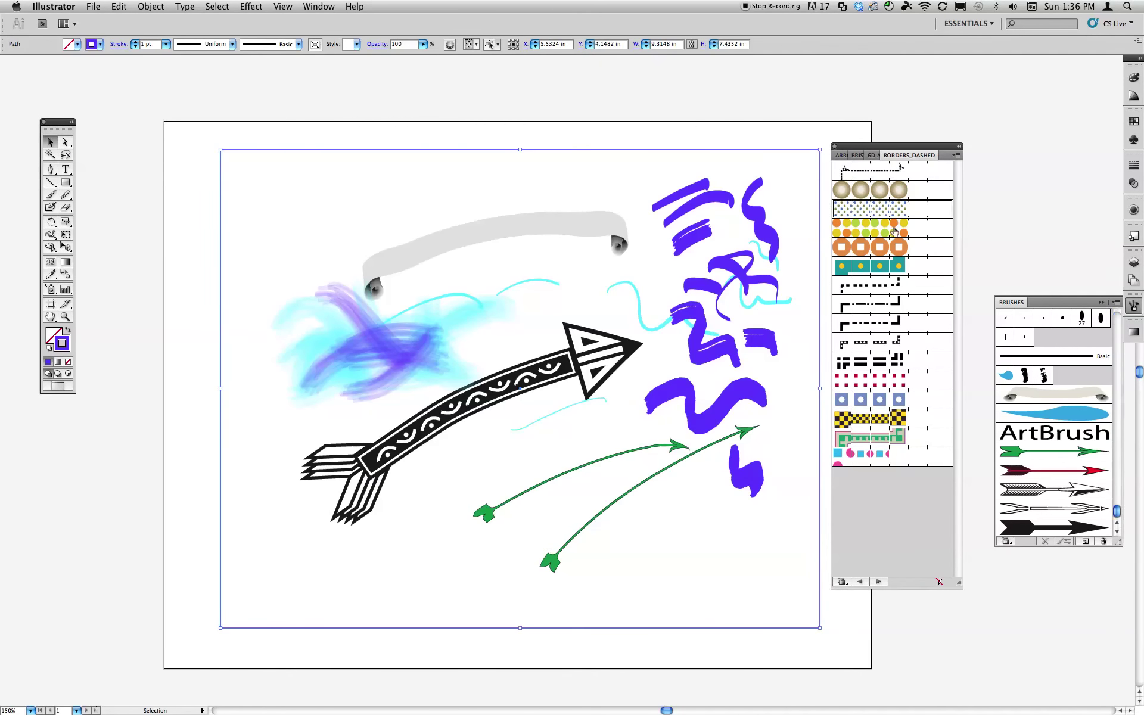
left_click(793, 118)
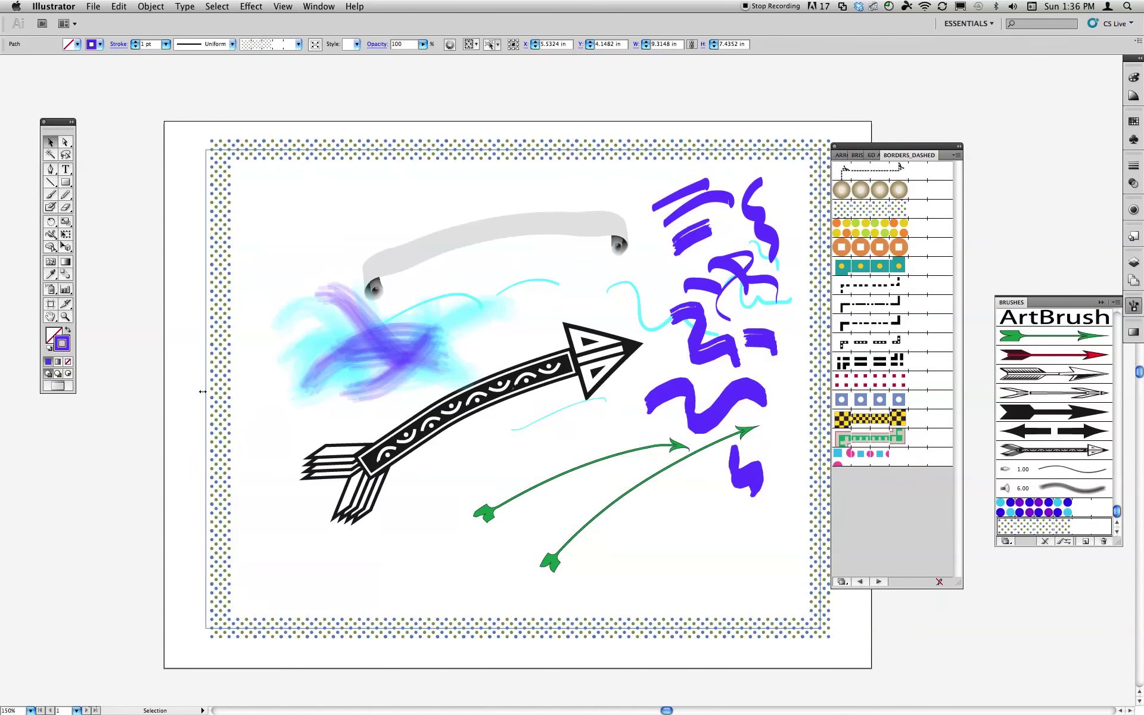
- Widen the bordered rectangle leftward to about 9.82 in and change its stroke to the yellow and black checkered border brush
left_click(230, 400)
left_click_drag(230, 400, 198, 400)
left_click(775, 566)
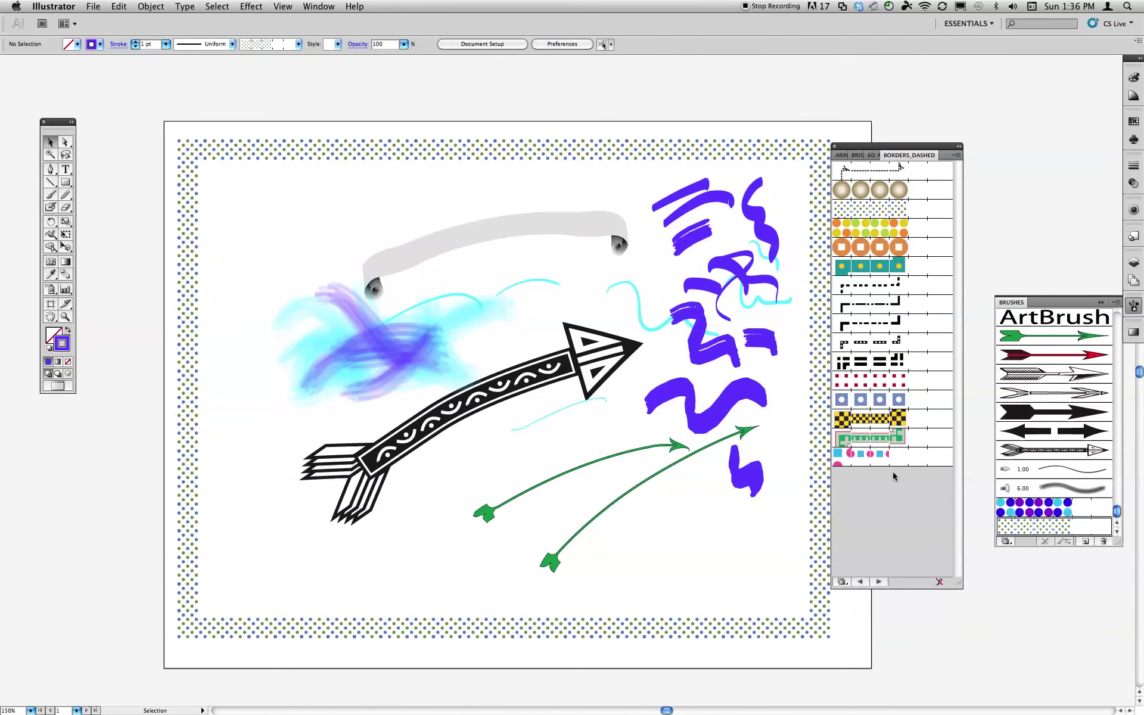
left_click(781, 145)
left_click(871, 418)
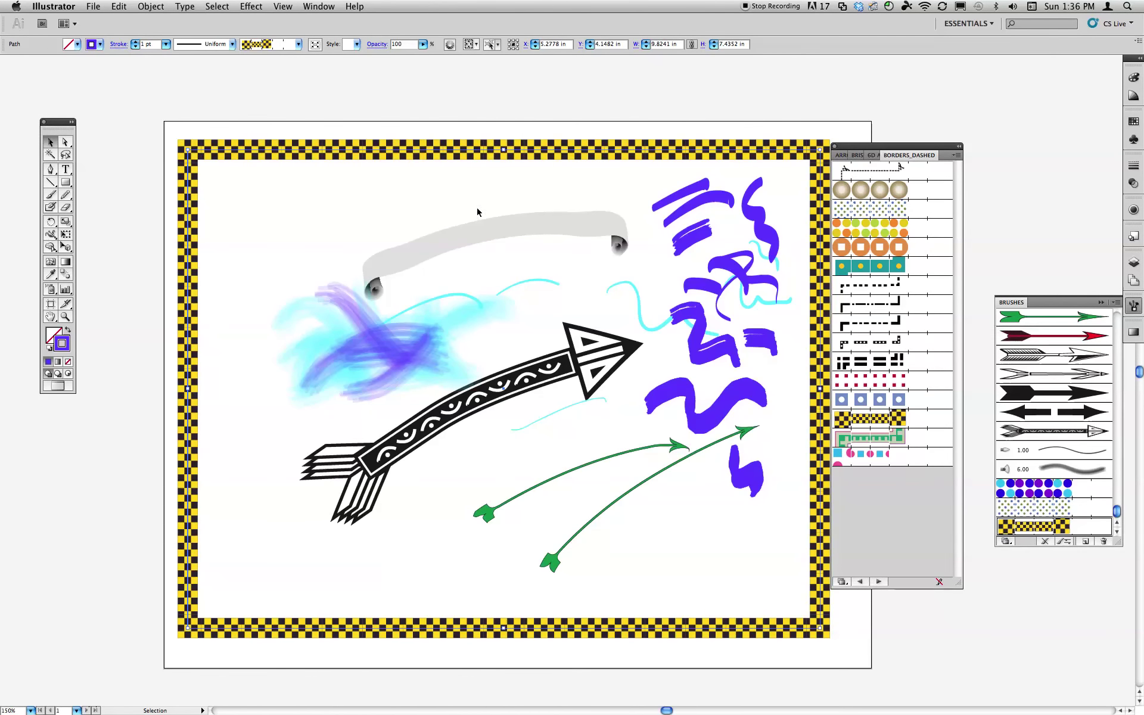
- Select all the artwork on the artboard and delete it
left_click_drag(142, 101, 883, 637)
key("Delete")
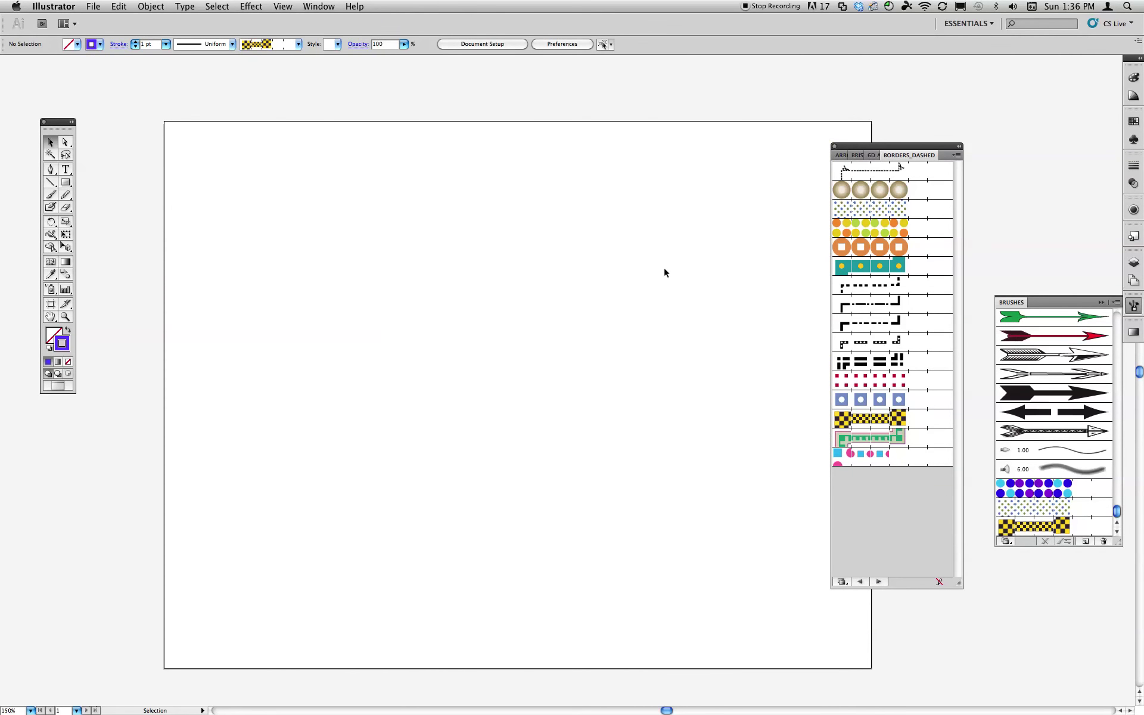
- Open the Artistic_Paintbrush library, enlarge it to show more brushes, and activate the Paintbrush tool
left_click(1134, 307)
left_click(1134, 307)
left_click(1116, 302)
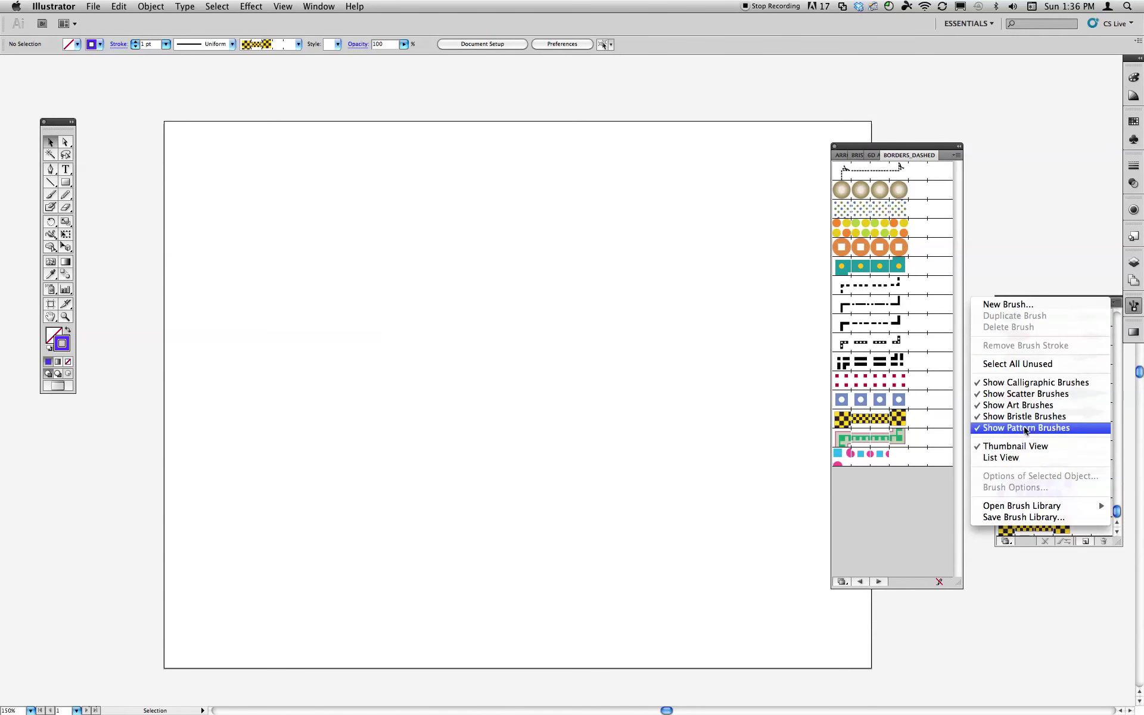
mouse_move(1025, 507)
mouse_move(905, 563)
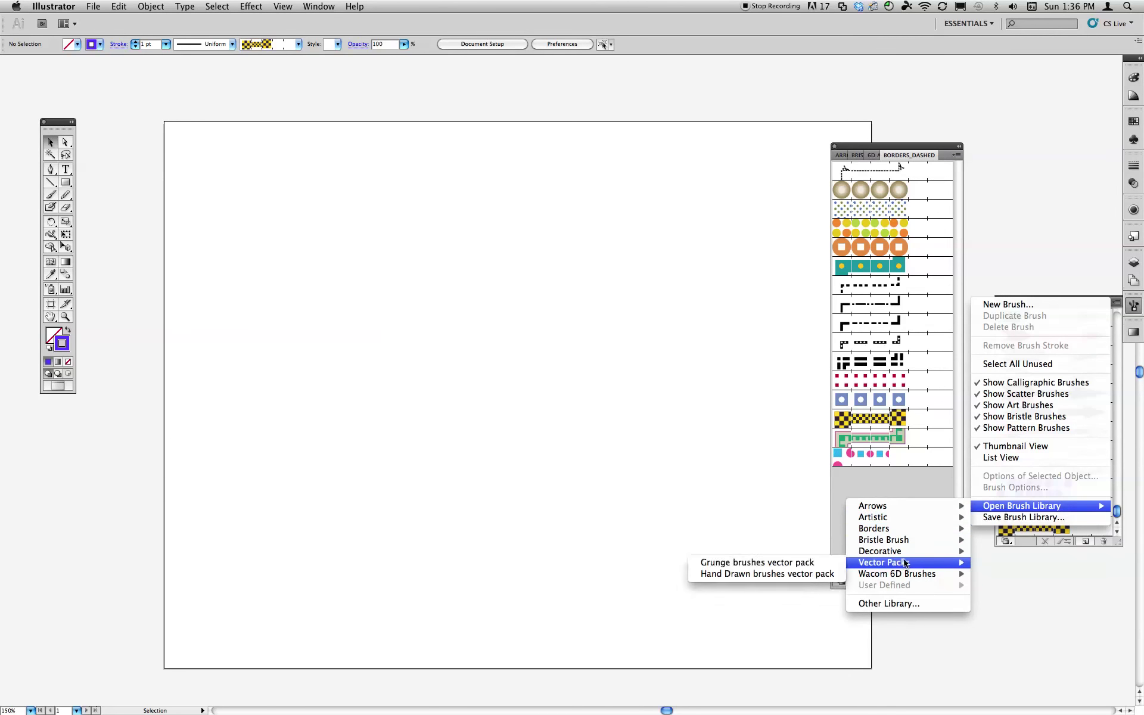
mouse_move(871, 522)
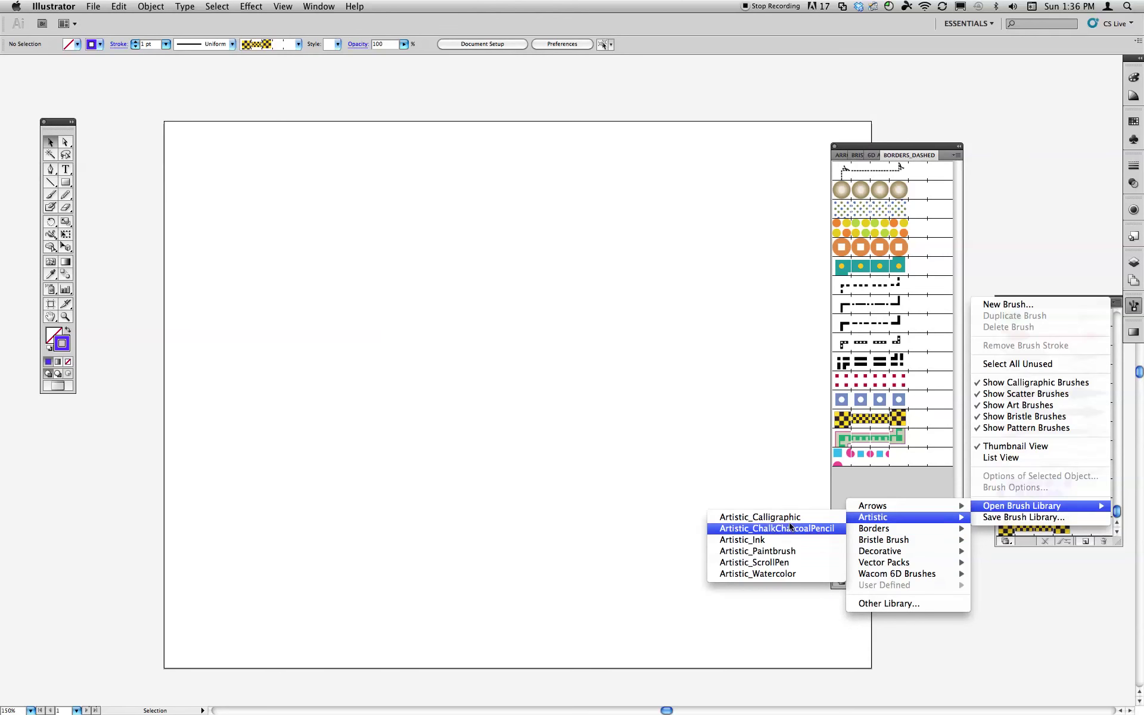
left_click(770, 551)
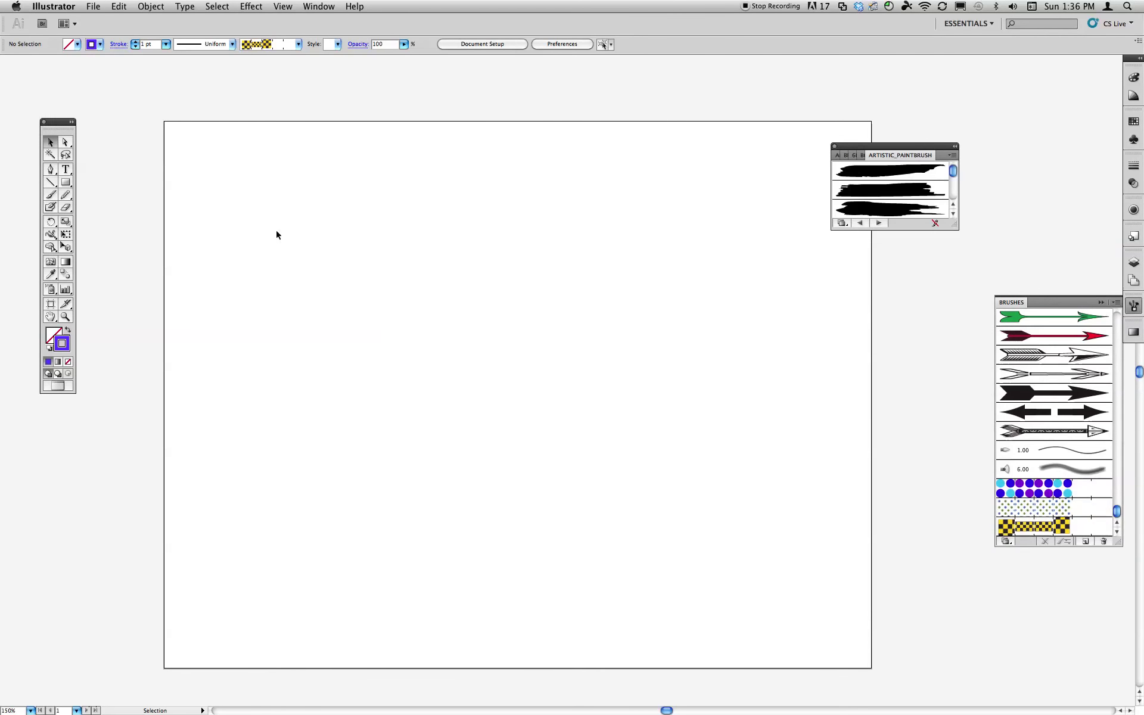
left_click_drag(244, 274, 384, 237)
left_click(51, 195)
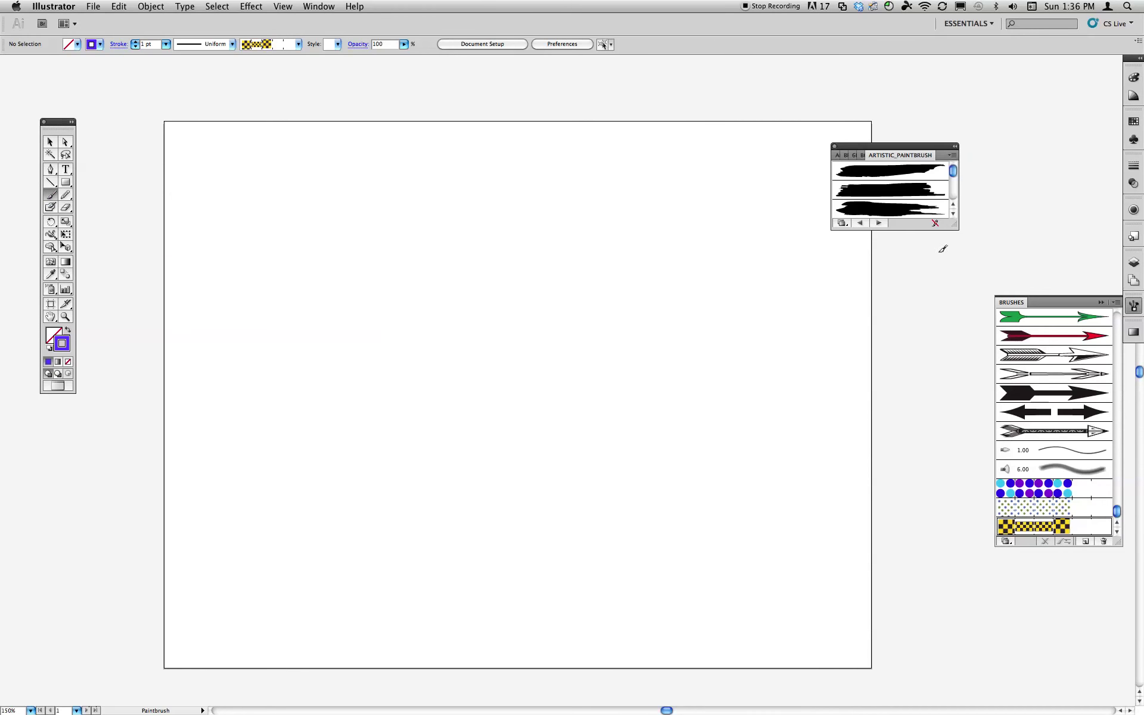
left_click_drag(955, 226, 956, 412)
- Paint one long diagonal stroke and two shorter curves on the artboard with the fourth Artistic_Paintbrush brush
left_click(890, 227)
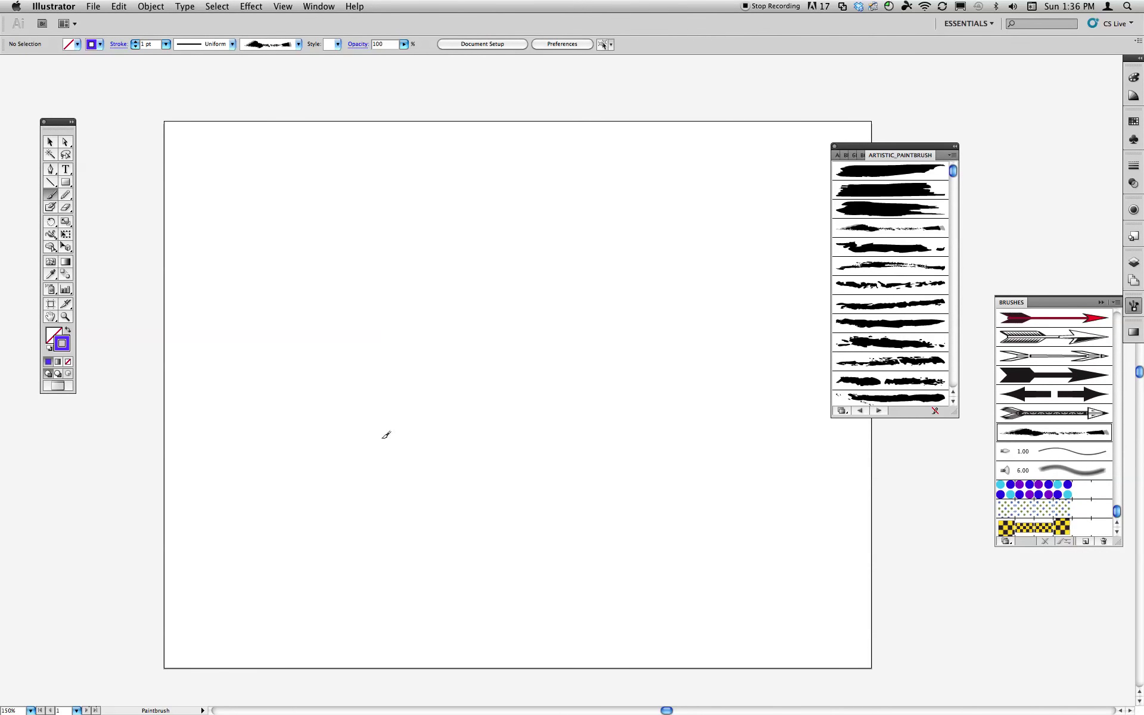
left_click_drag(385, 437, 691, 297)
left_click_drag(668, 390, 714, 437)
left_click_drag(729, 497, 579, 475)
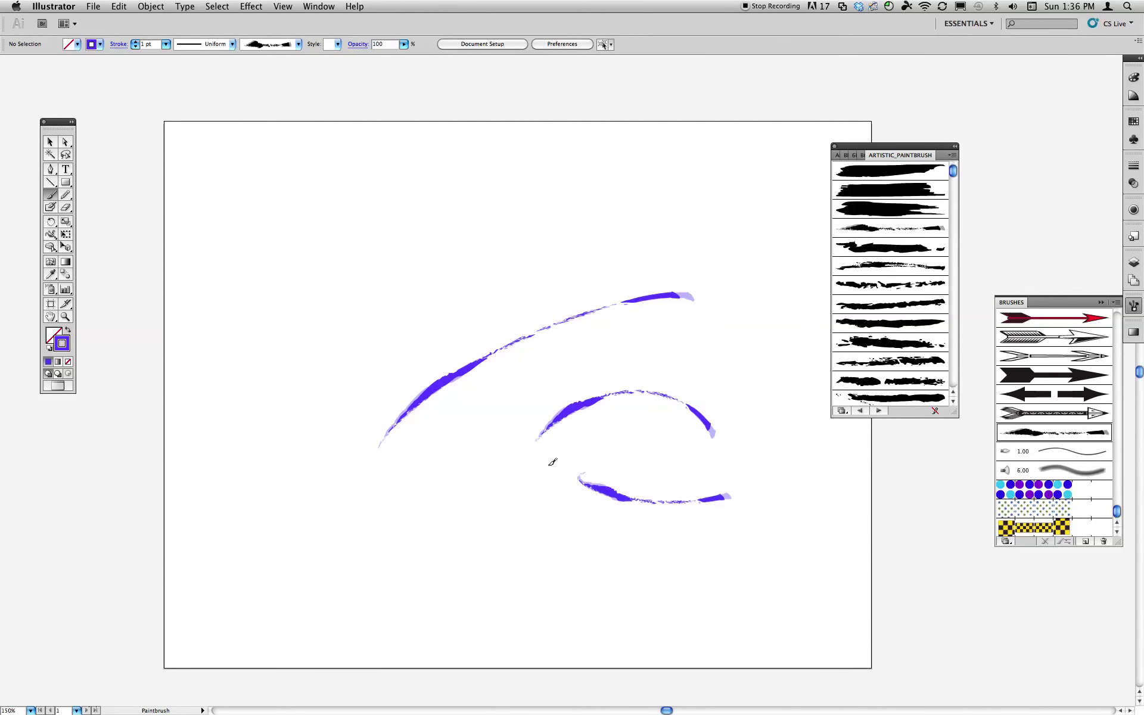
- Paint two ragged strokes above the curves with a rough Artistic_Paintbrush brush, and add a thin Blob Brush stroke above them
left_click(906, 362)
mouse_move(354, 284)
left_mouse_down()
mouse_move(650, 224)
mouse_move(694, 261)
left_mouse_up()
left_click(51, 207)
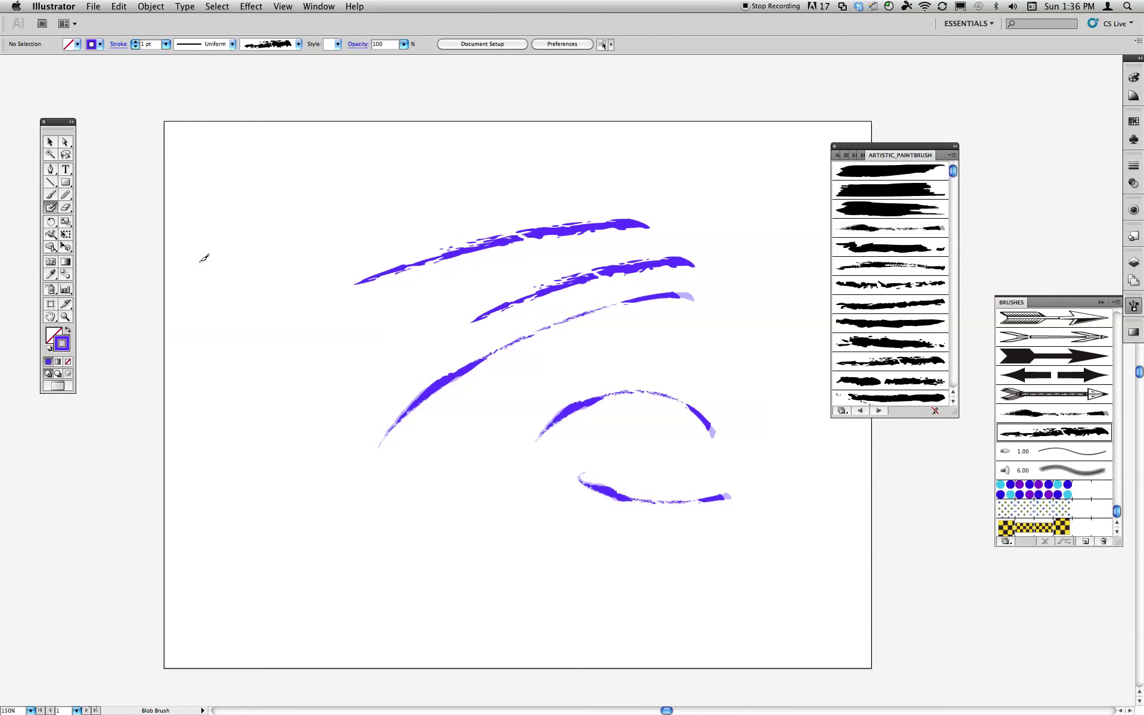
left_click_drag(215, 252, 516, 196)
- Paint a long diagonal stroke and two squiggles with the Paintbrush tool, using the sixth Artistic_Paintbrush brush
left_click(51, 194)
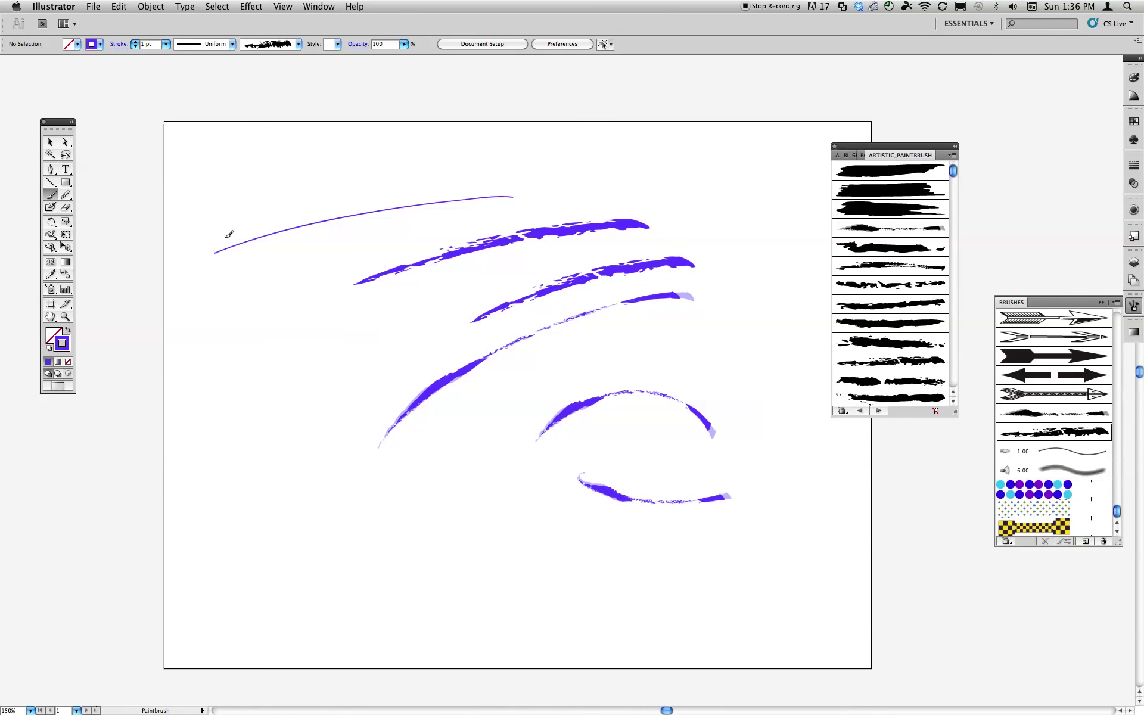
left_click(891, 266)
left_click_drag(259, 417, 565, 292)
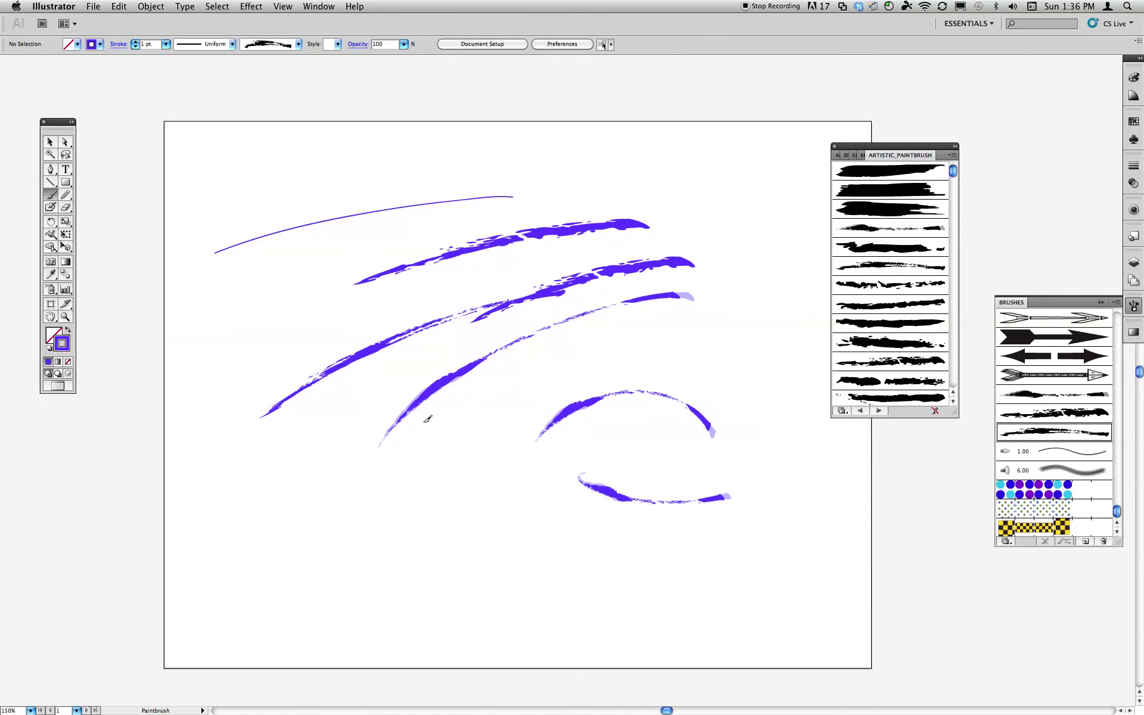
left_click_drag(456, 460, 595, 380)
left_click_drag(745, 342, 746, 340)
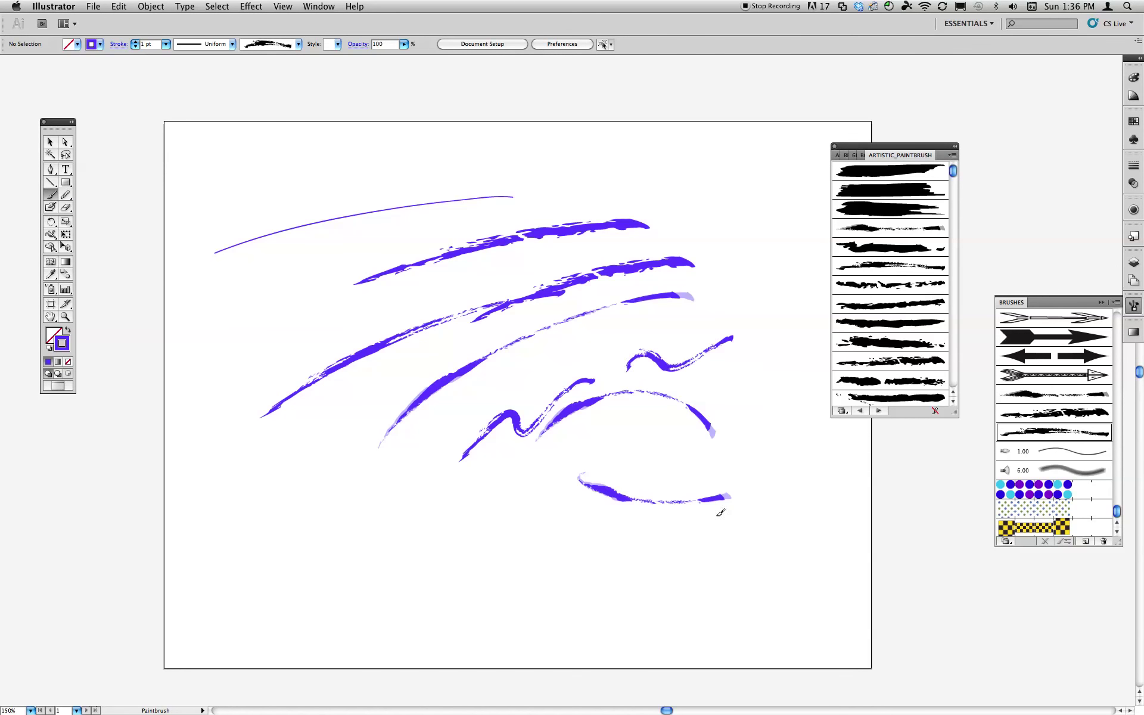
- Paint overlapping downward strokes and short dabs below the curves with the rough ragged brush, and switch to the Selection tool
left_click(873, 372)
left_click_drag(587, 420, 560, 584)
left_click_drag(533, 532, 519, 560)
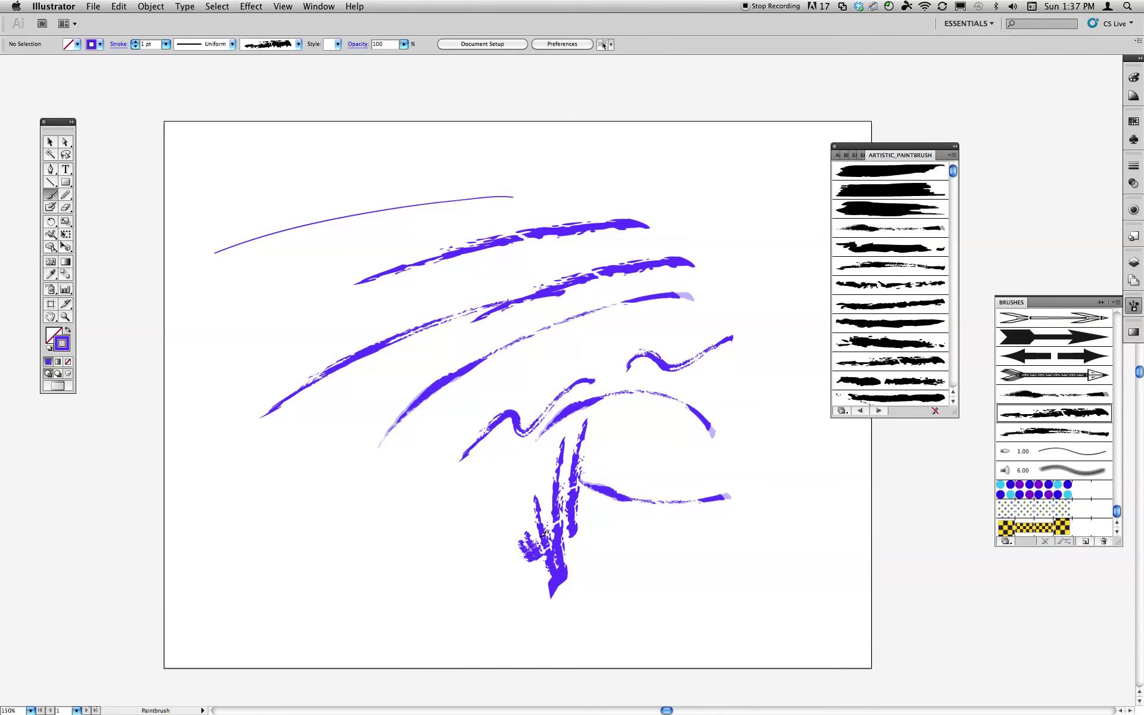
left_click(50, 142)
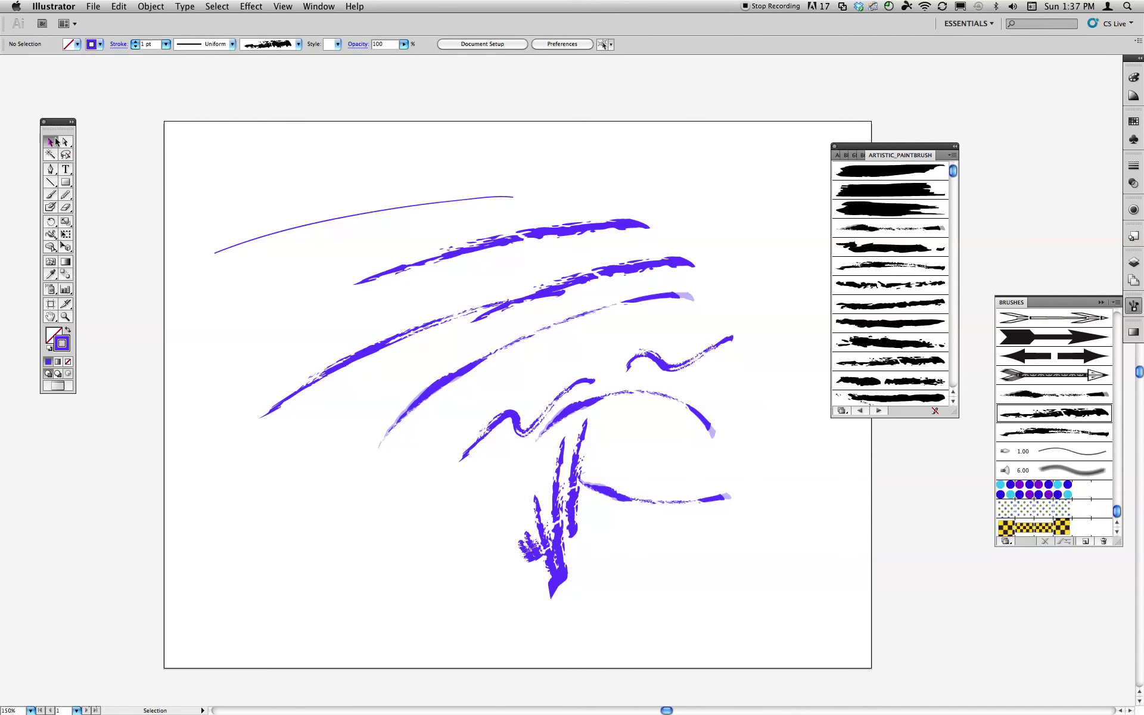